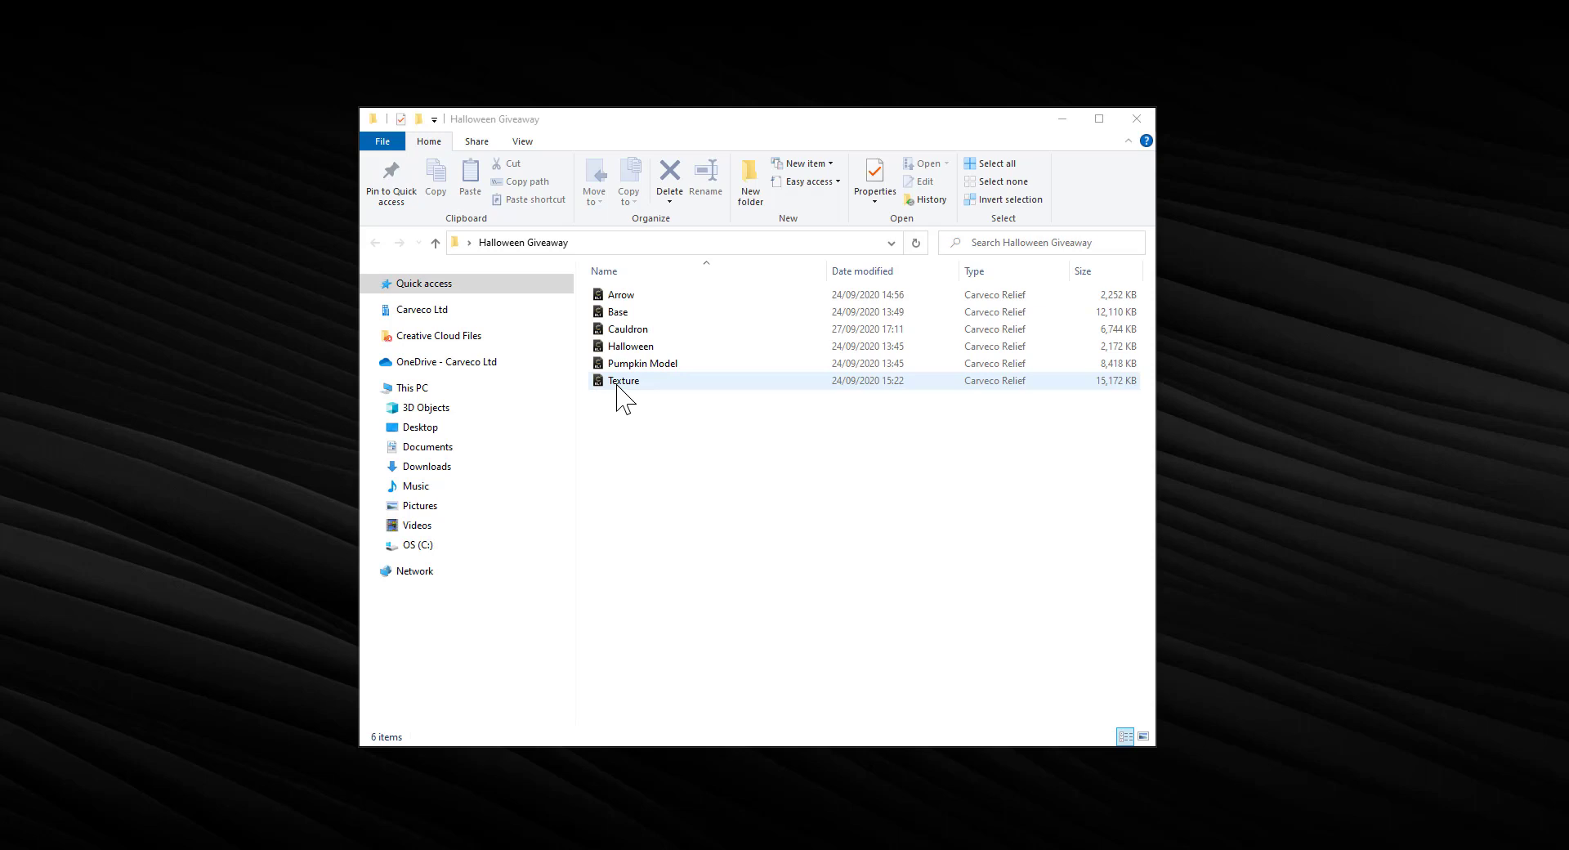
Step: Look through the relief thumbnails in the Halloween Giveaway folder at extra large size, and set the folder view to large icons
click(679, 503)
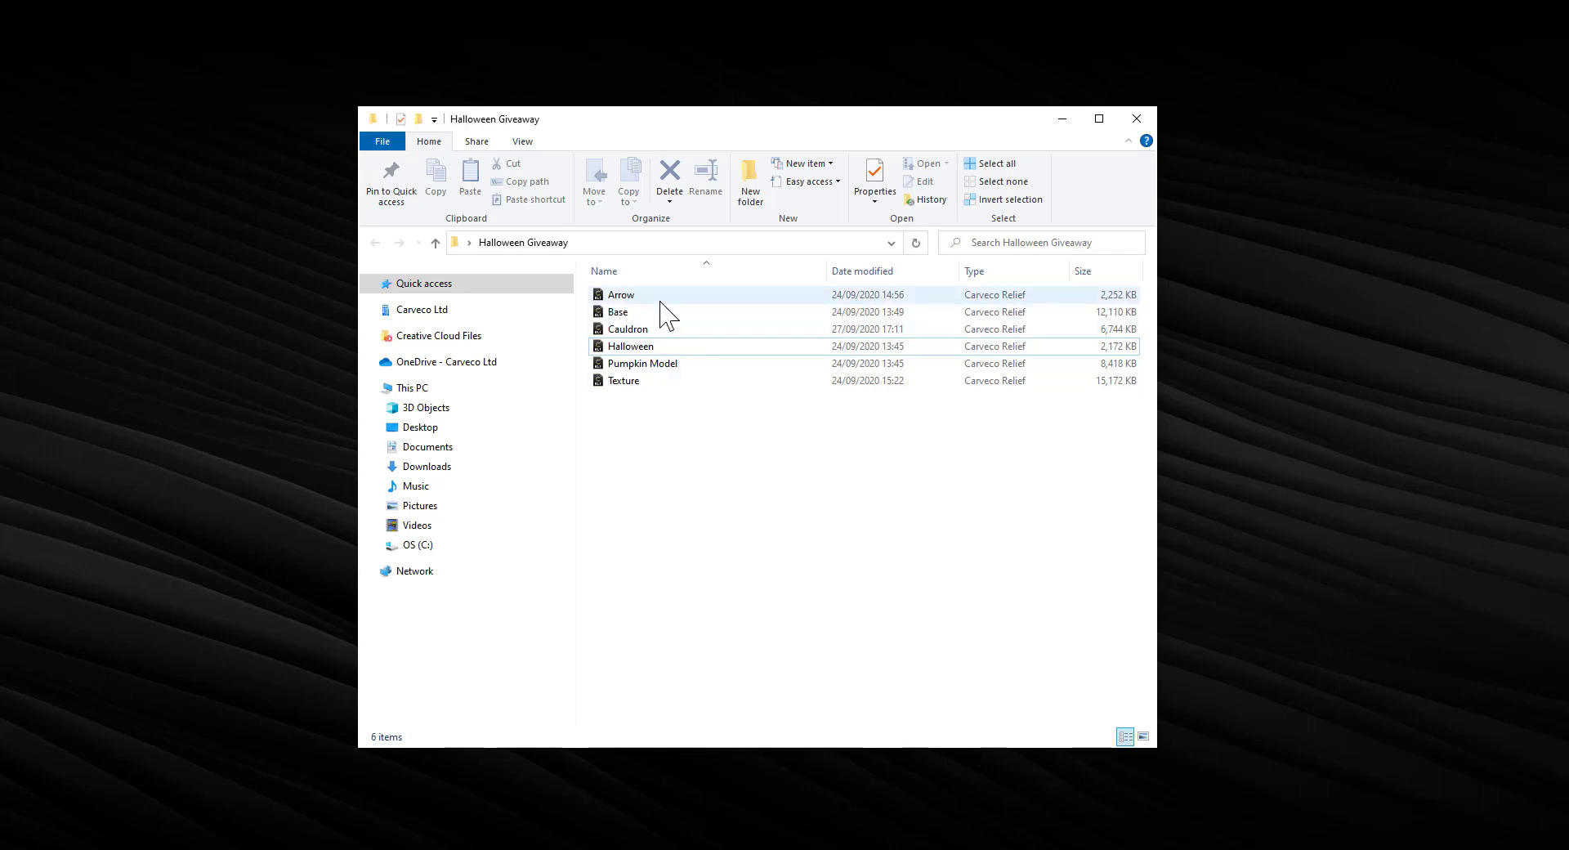
right_click(655, 440)
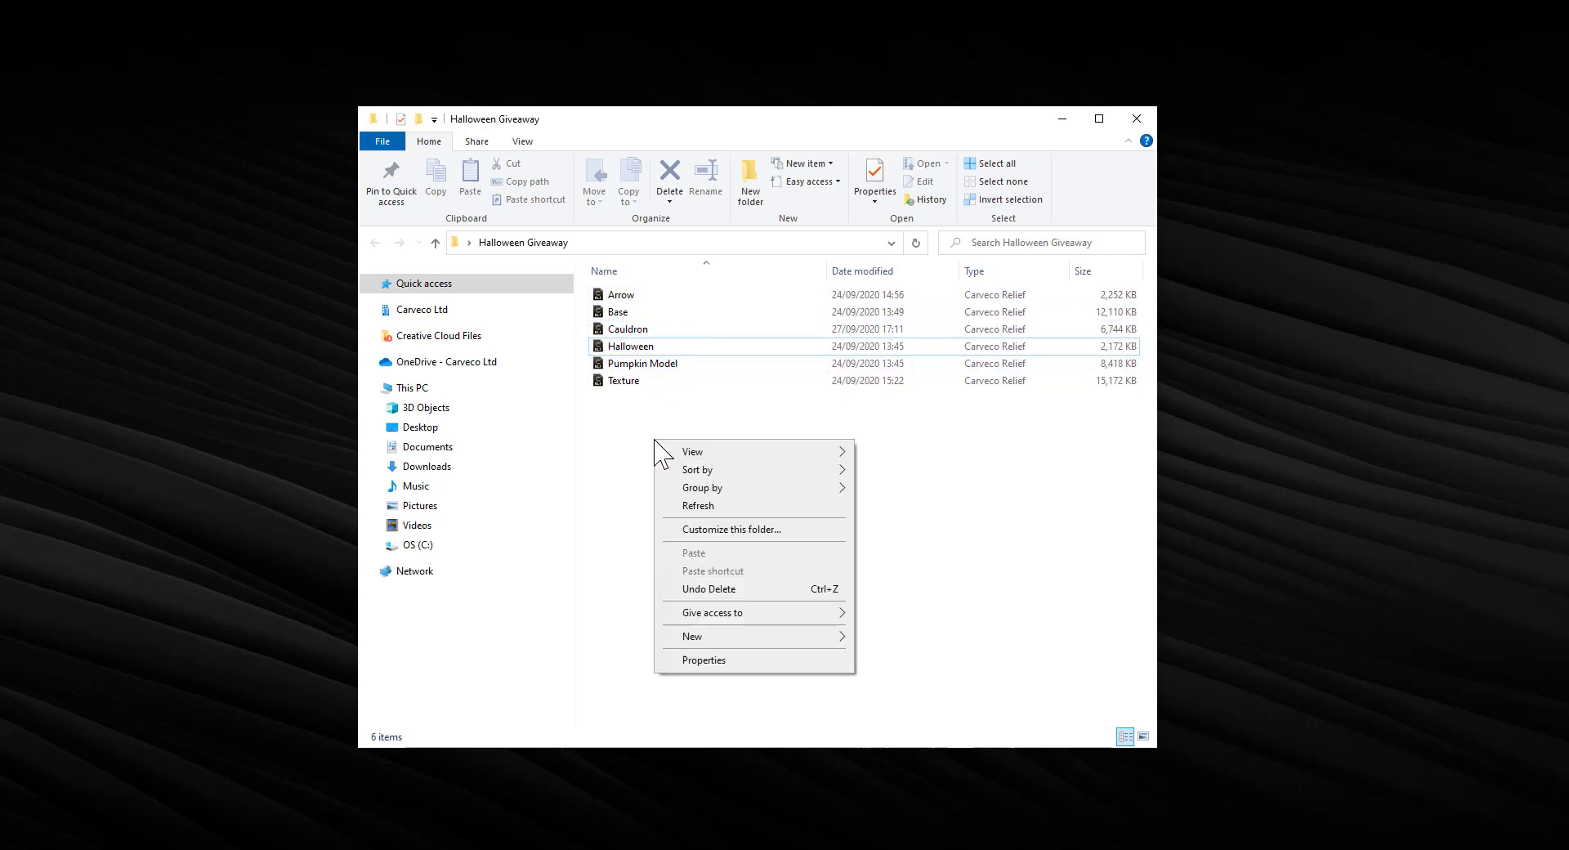
mouse_move(715, 452)
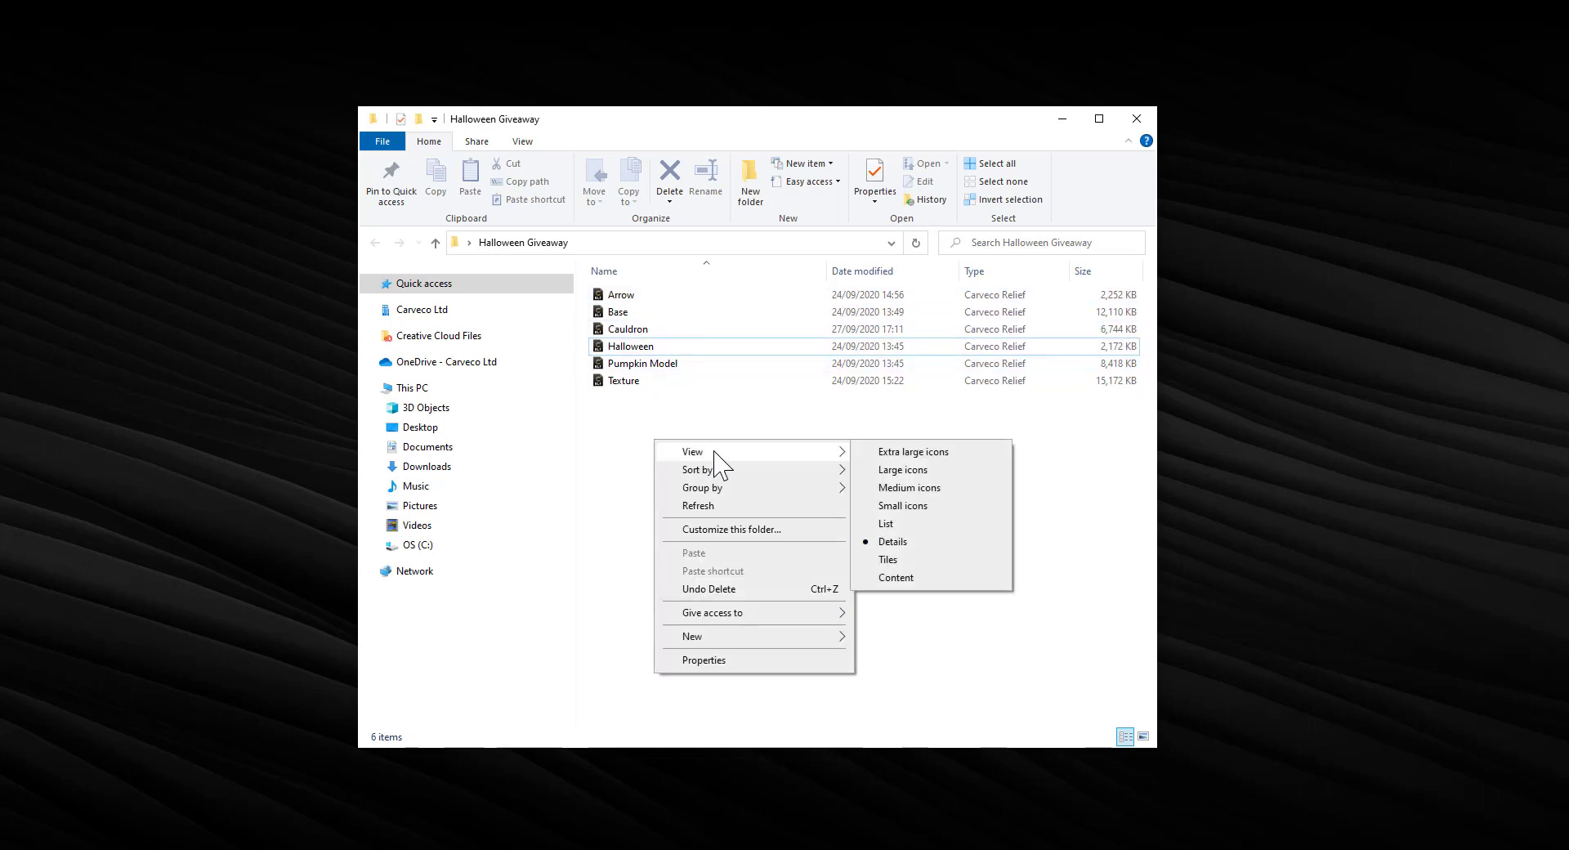
click(938, 451)
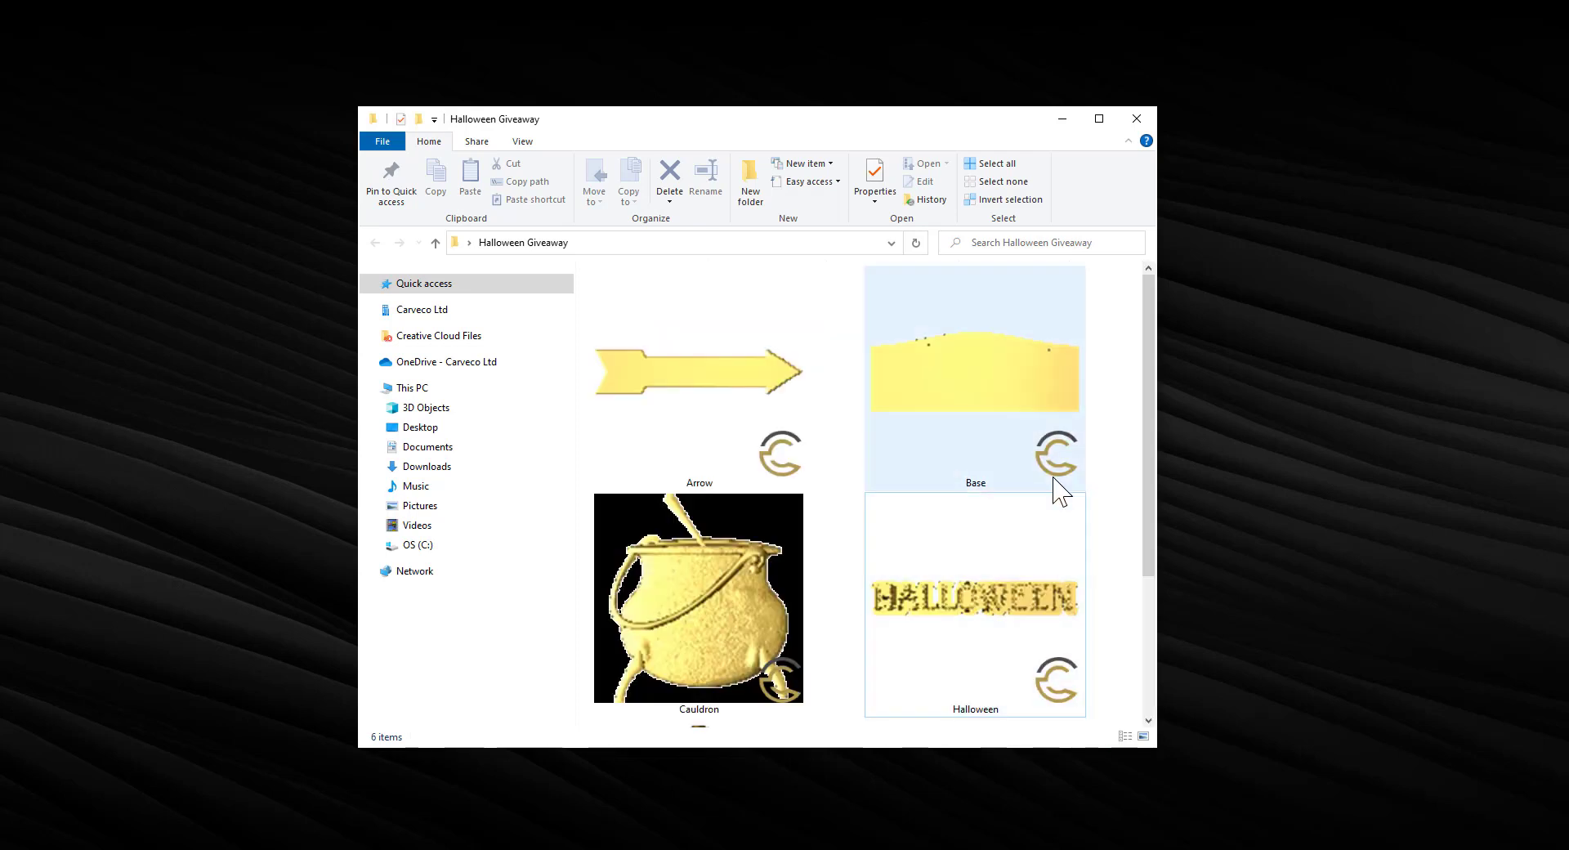
drag(1145, 388, 1153, 536)
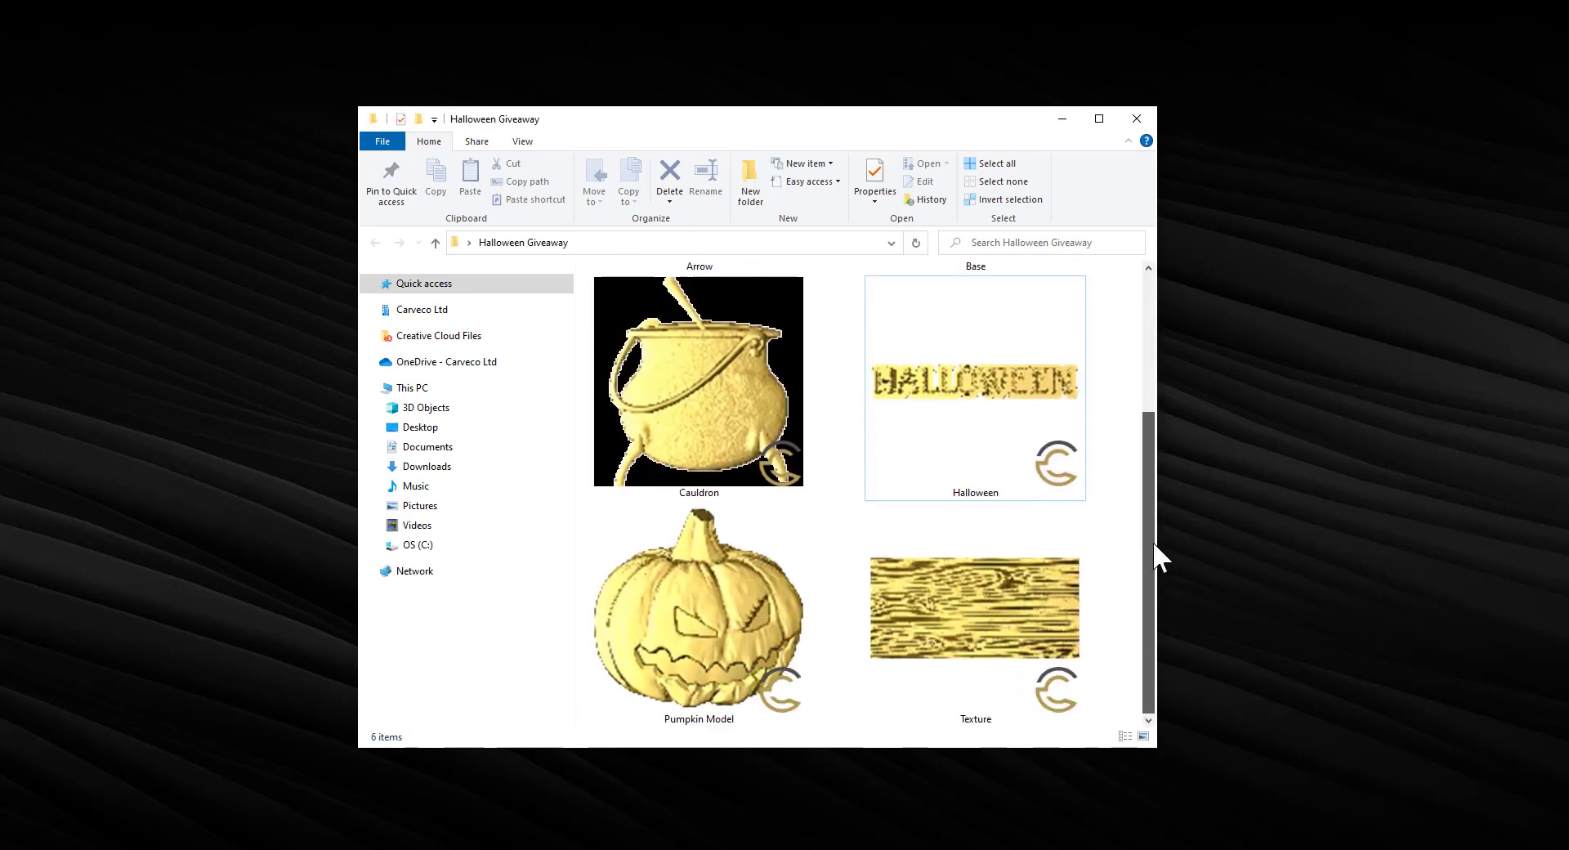
right_click(1108, 371)
mouse_move(1149, 383)
click(1352, 411)
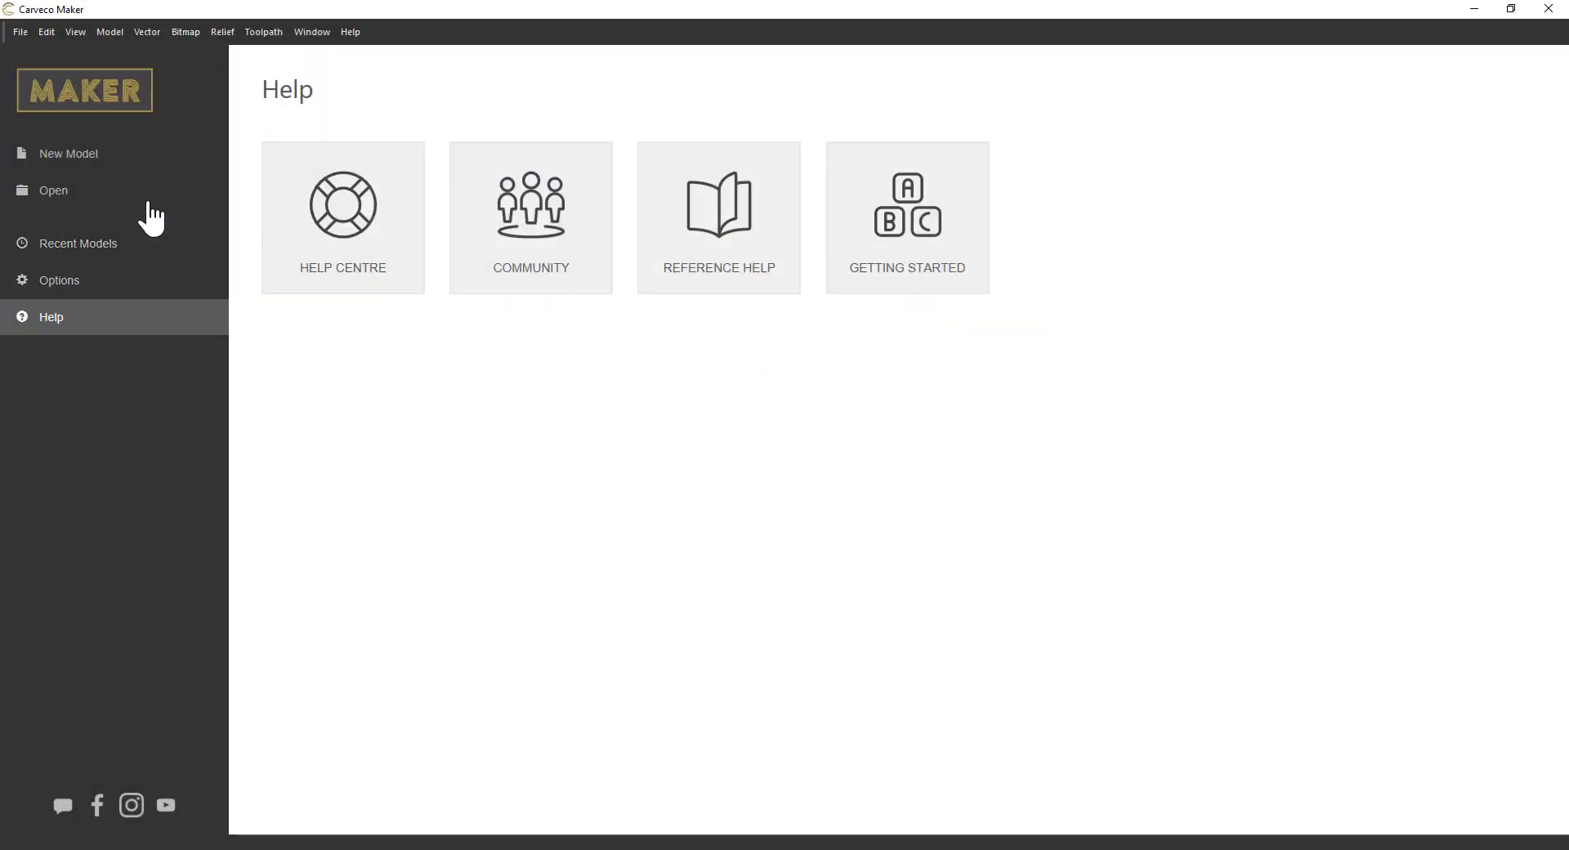
Step: Create a new 39.37008 x 39.37008 inch model in Carveco Maker and open the Relief Clipart Library
click(95, 157)
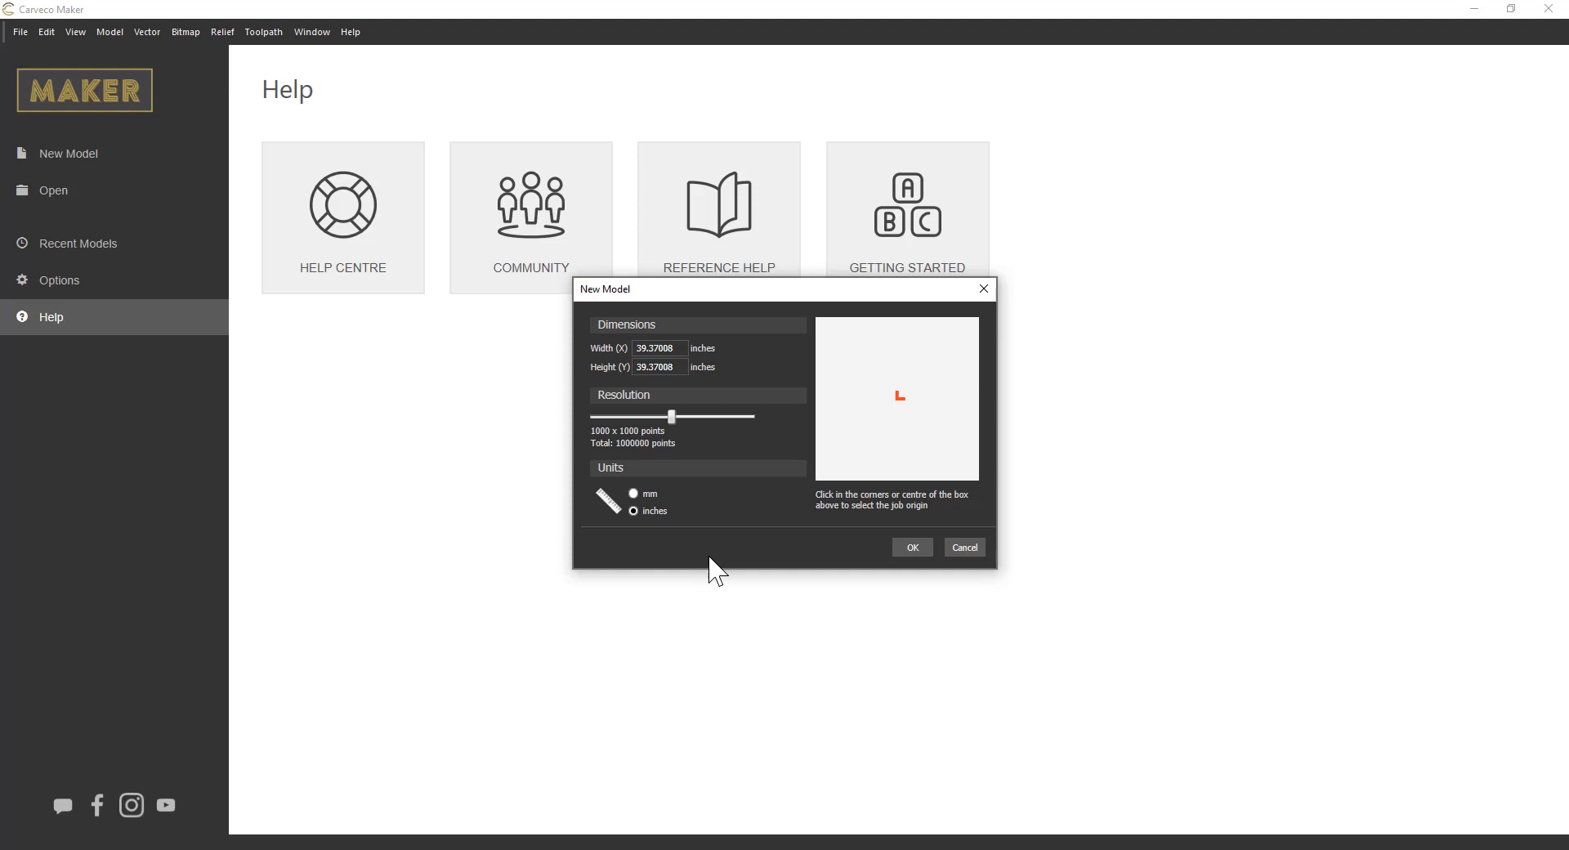
click(921, 547)
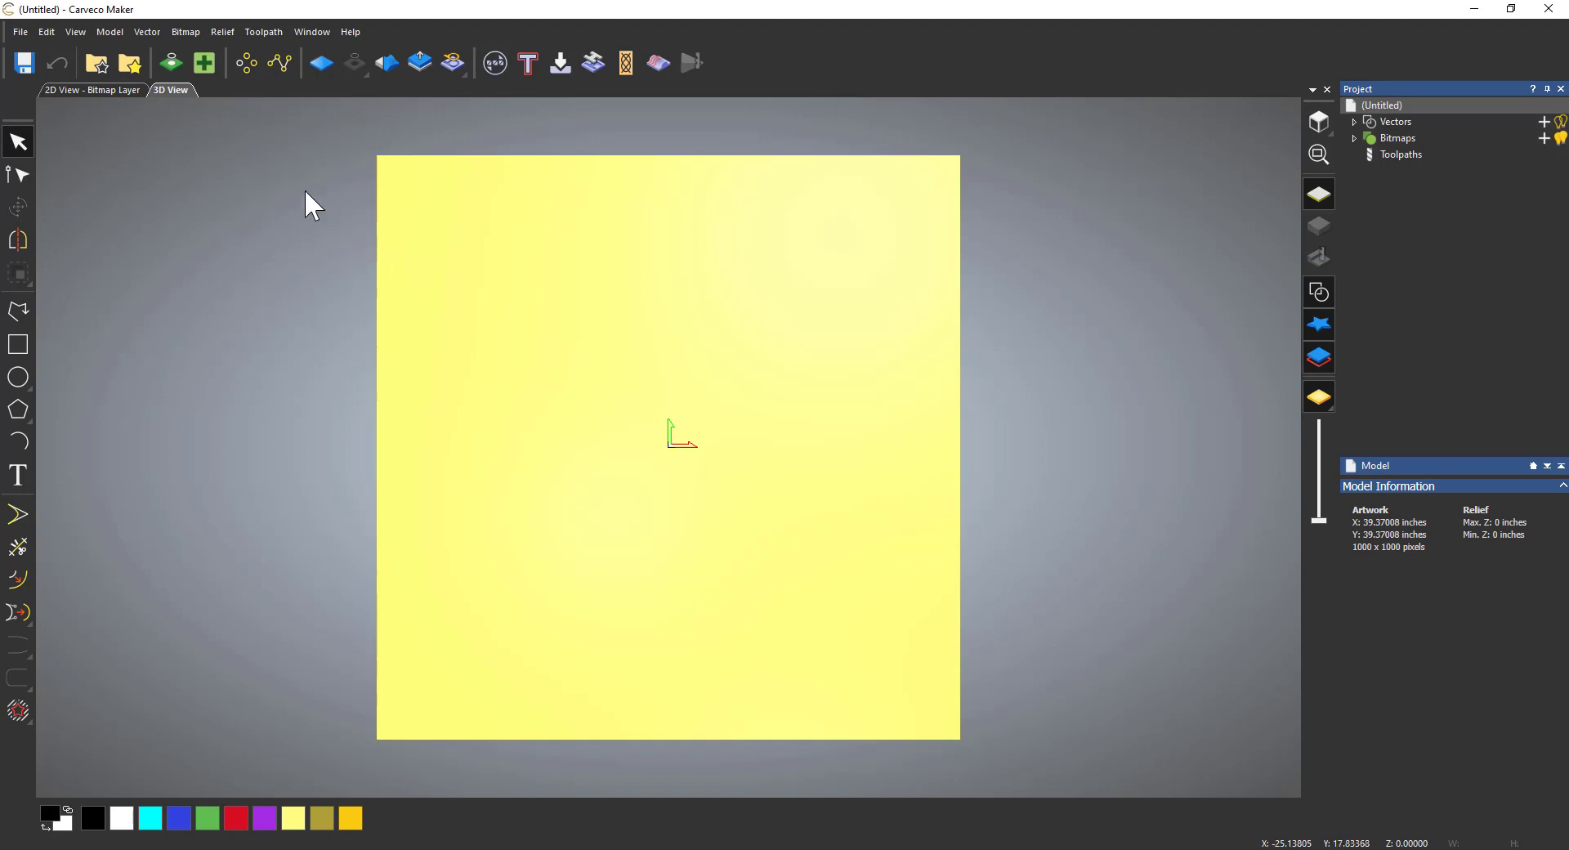
click(131, 63)
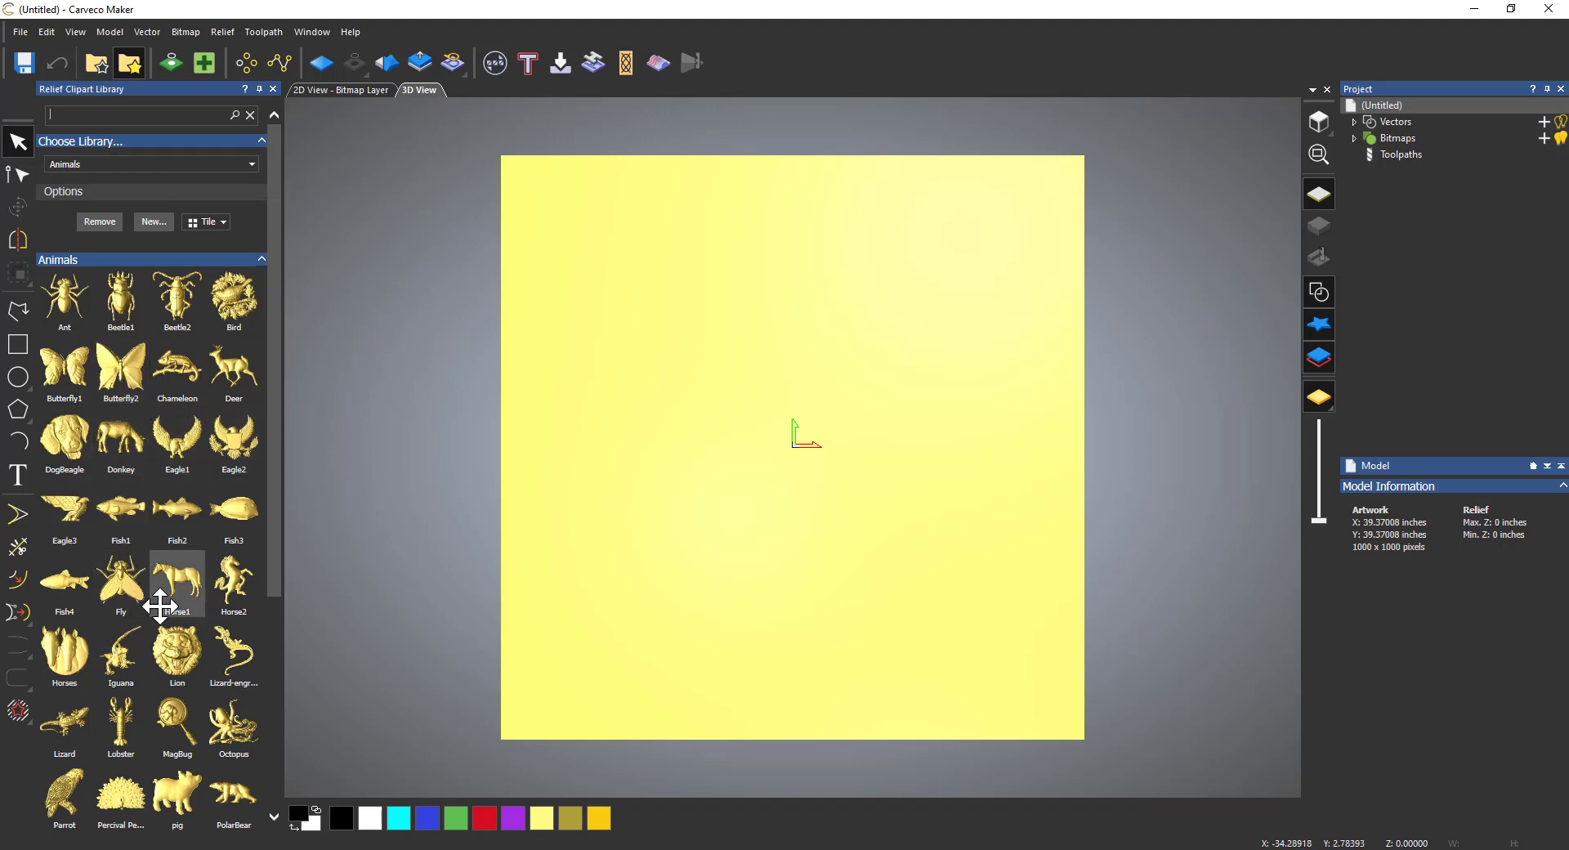
Step: Locate the Eagle1 clipart file from the Animals library on disk and reposition its folder window
right_click(173, 435)
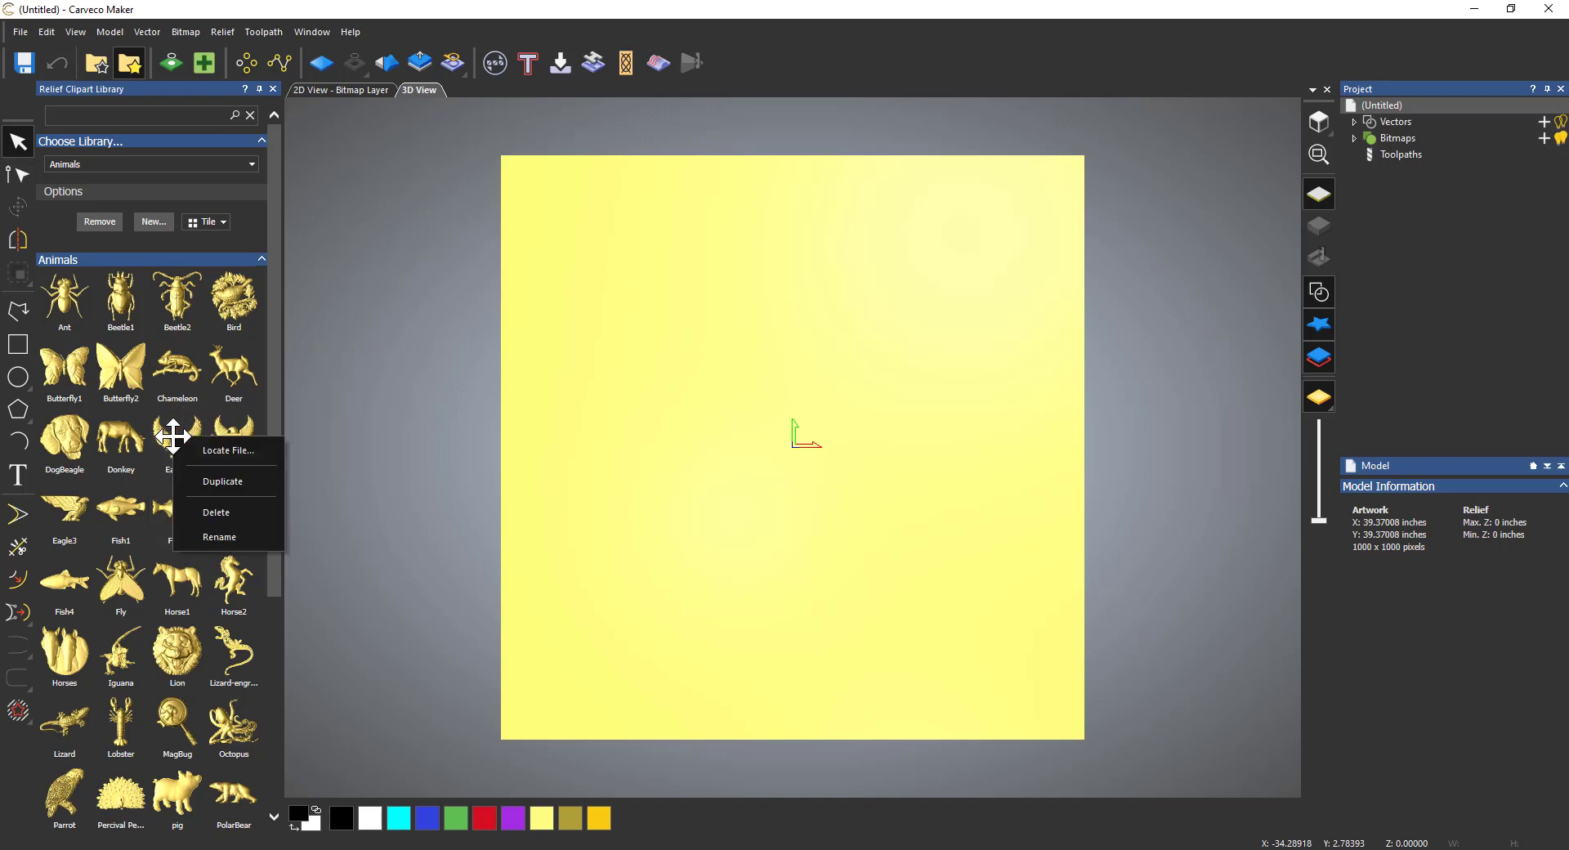
click(217, 448)
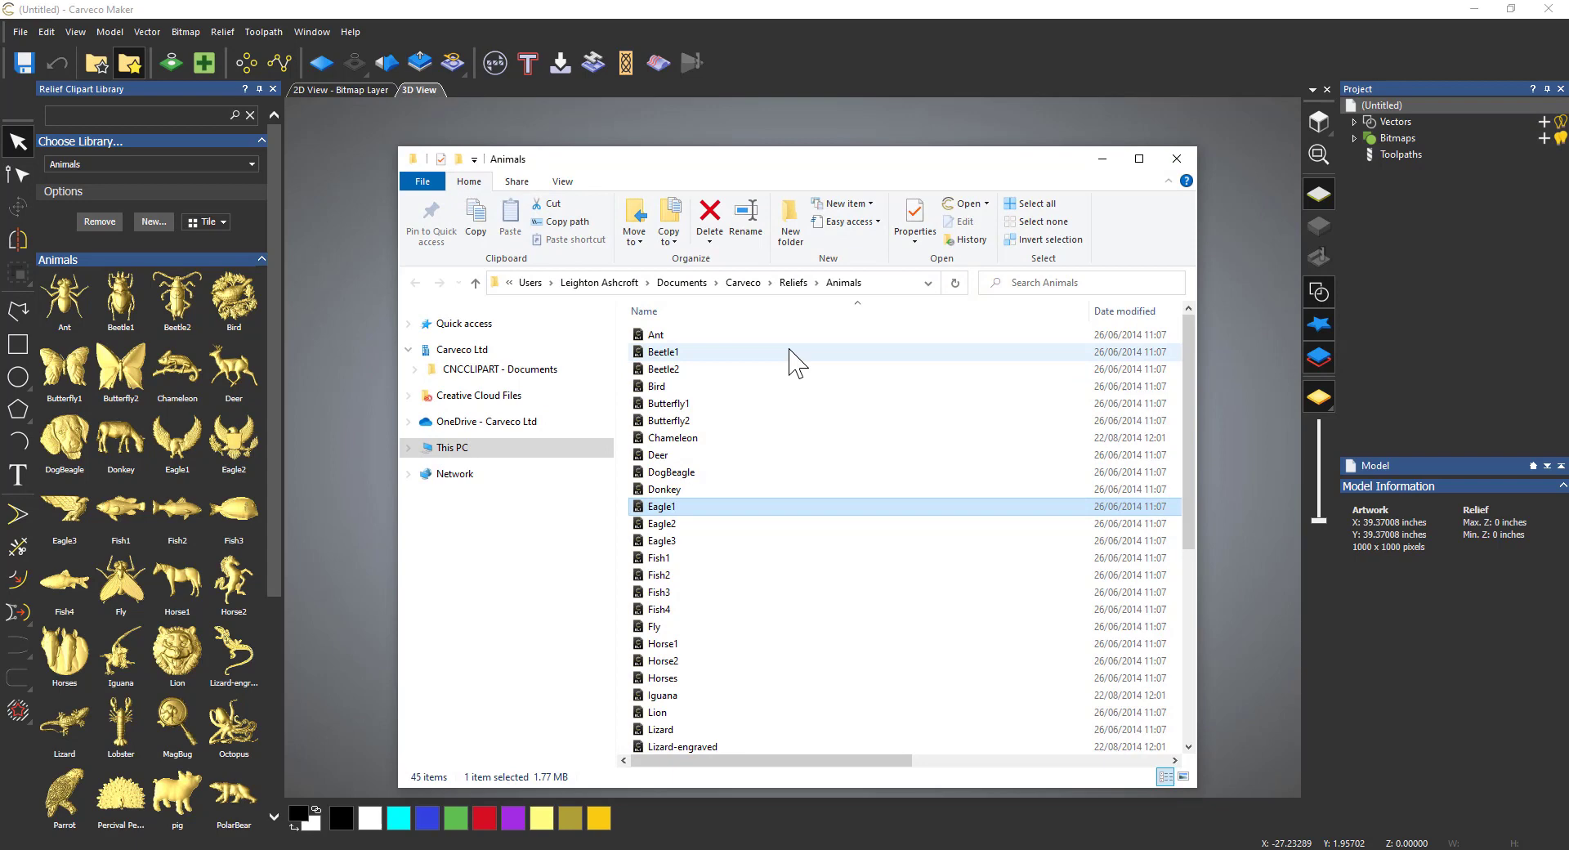
drag(834, 183, 732, 134)
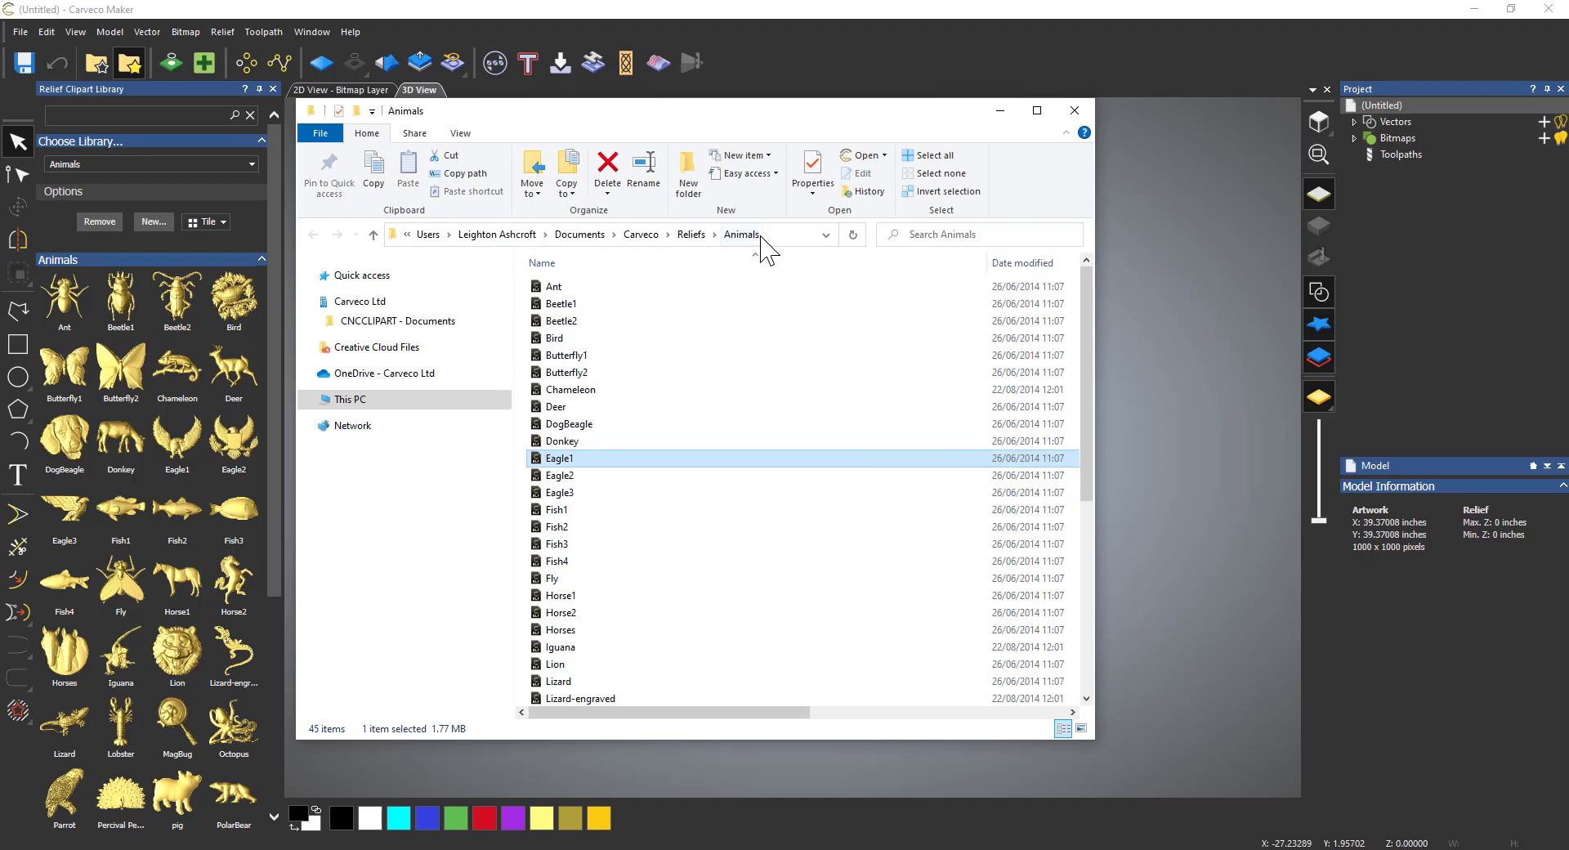
Step: Examine the full path of the Animals folder and go up to its parent Reliefs folder
click(396, 235)
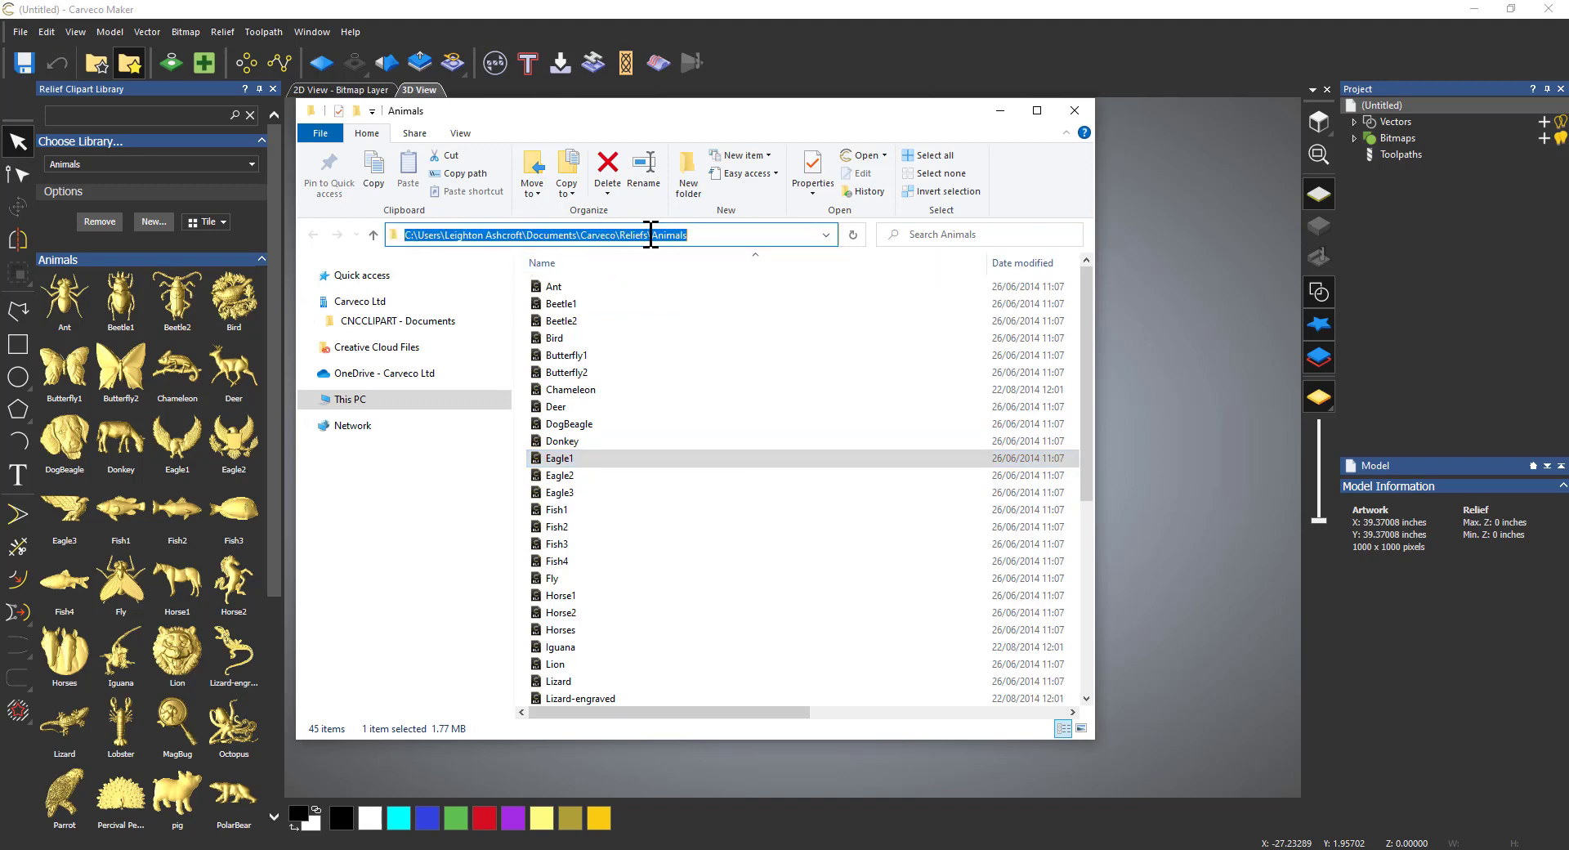
drag(649, 235, 394, 236)
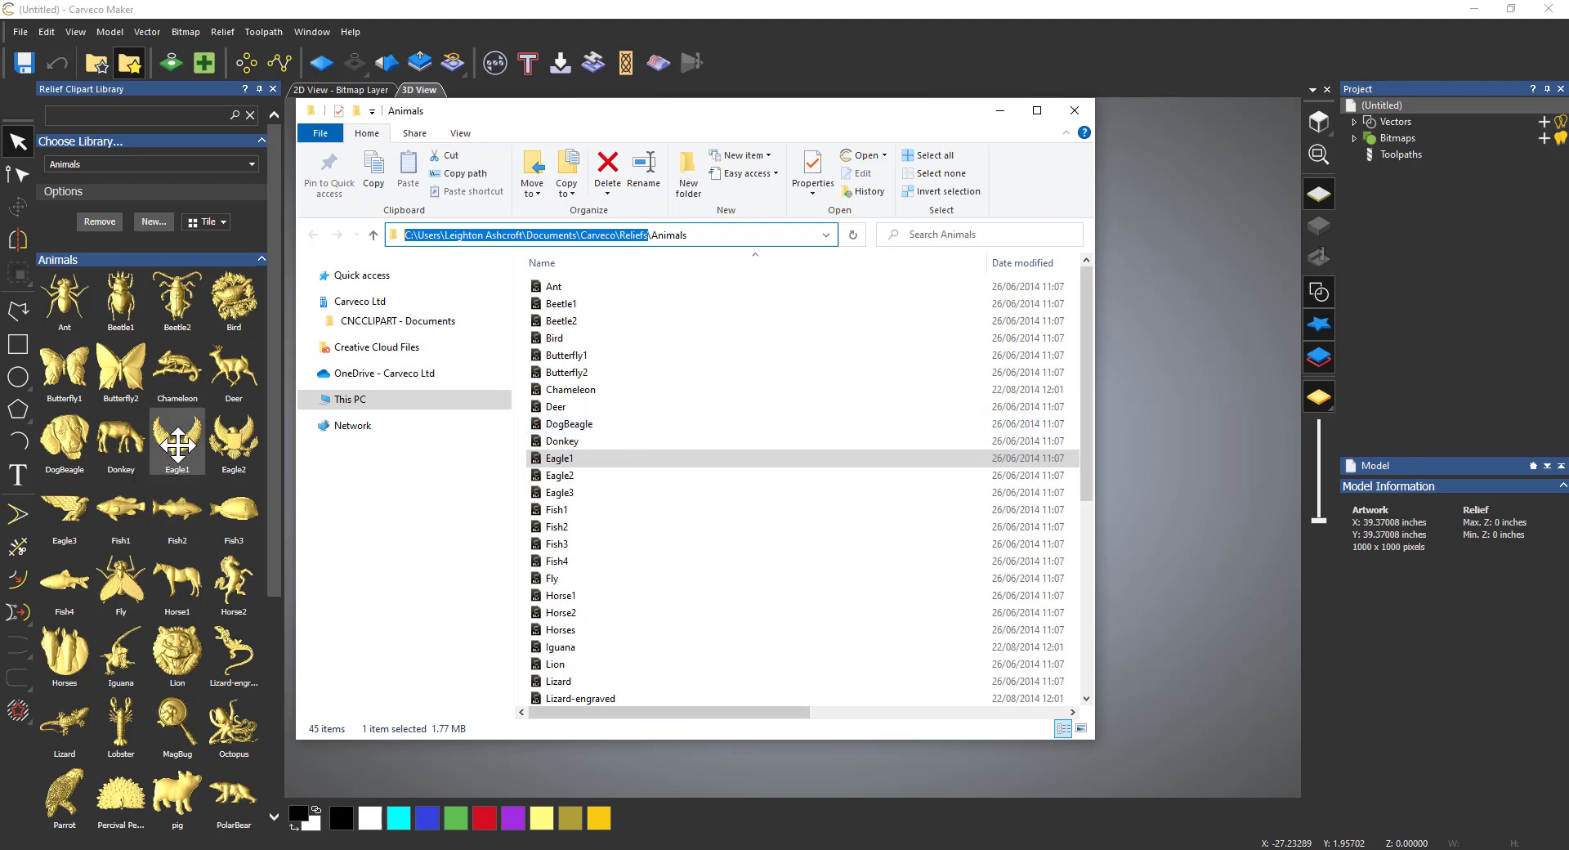
click(641, 425)
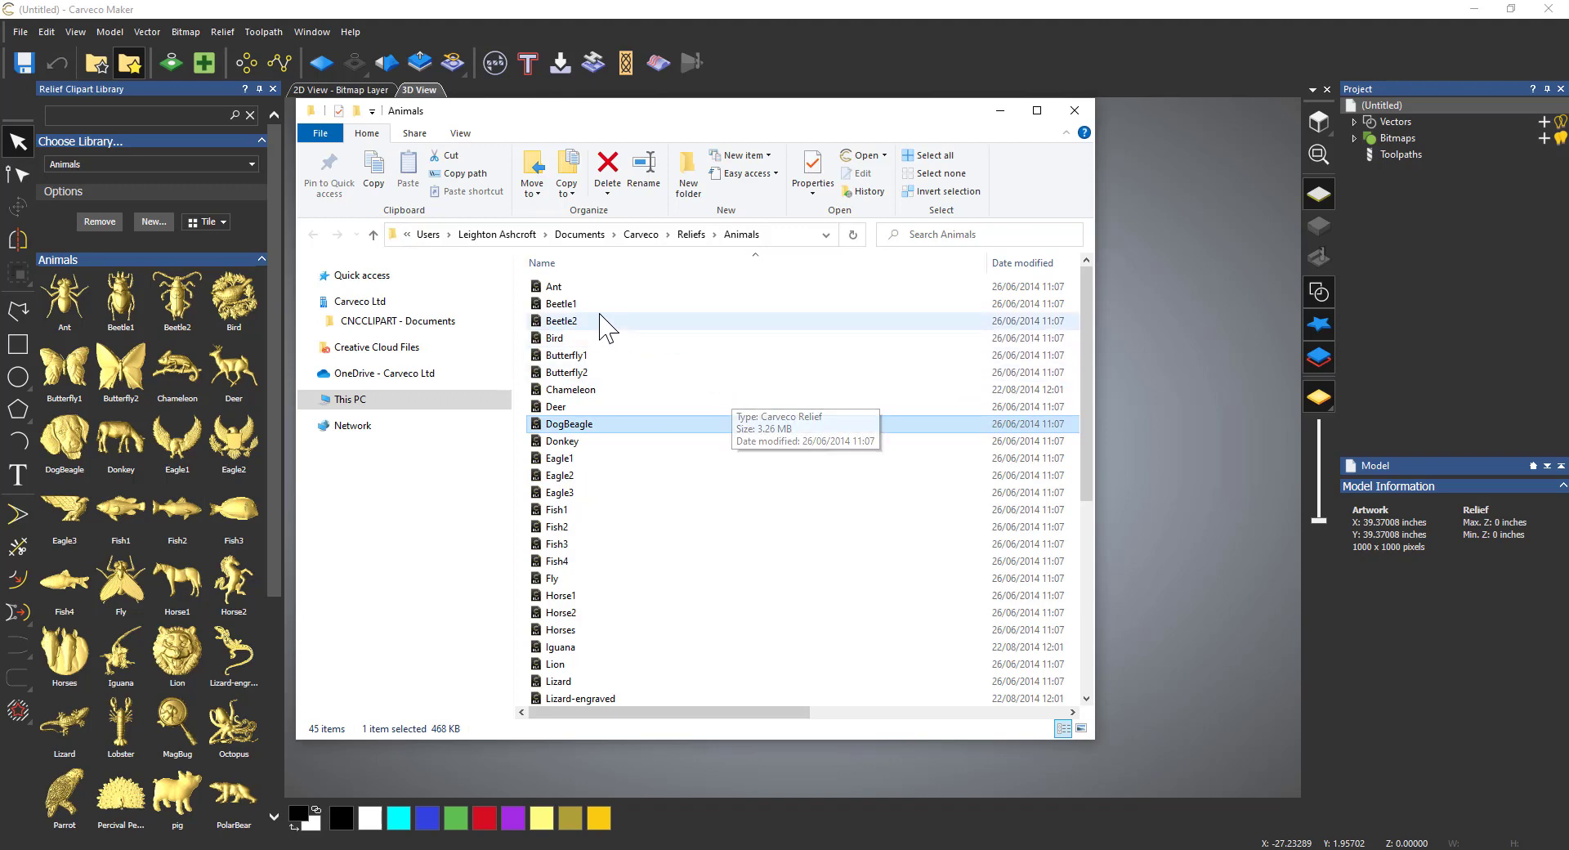
click(371, 233)
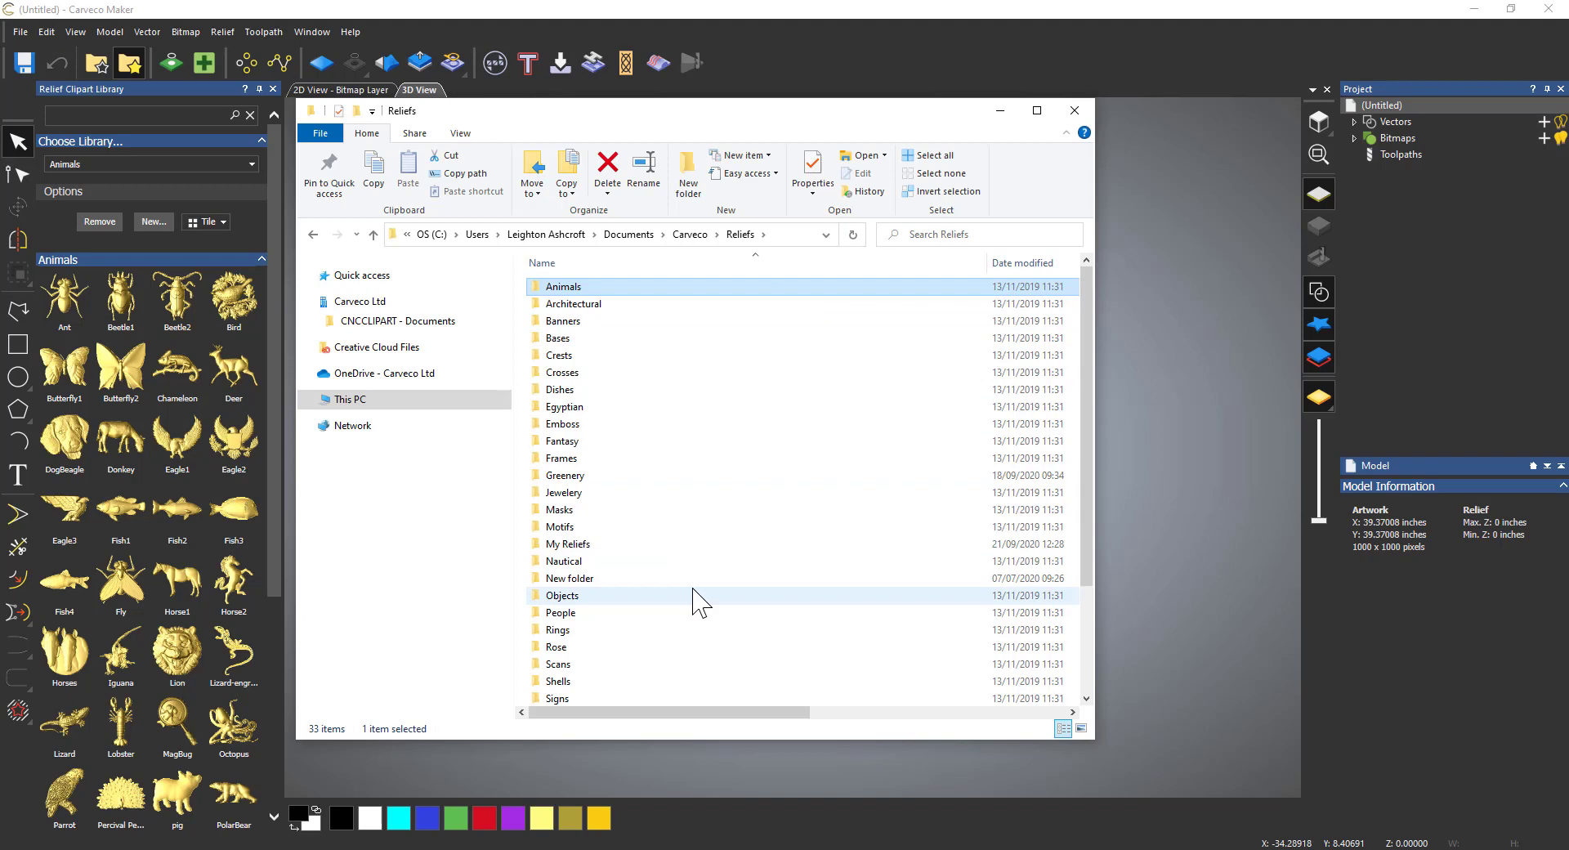
Step: Minimise Carveco Maker and arrange the Reliefs and Halloween Giveaway folder windows side by side
click(1472, 12)
click(1470, 8)
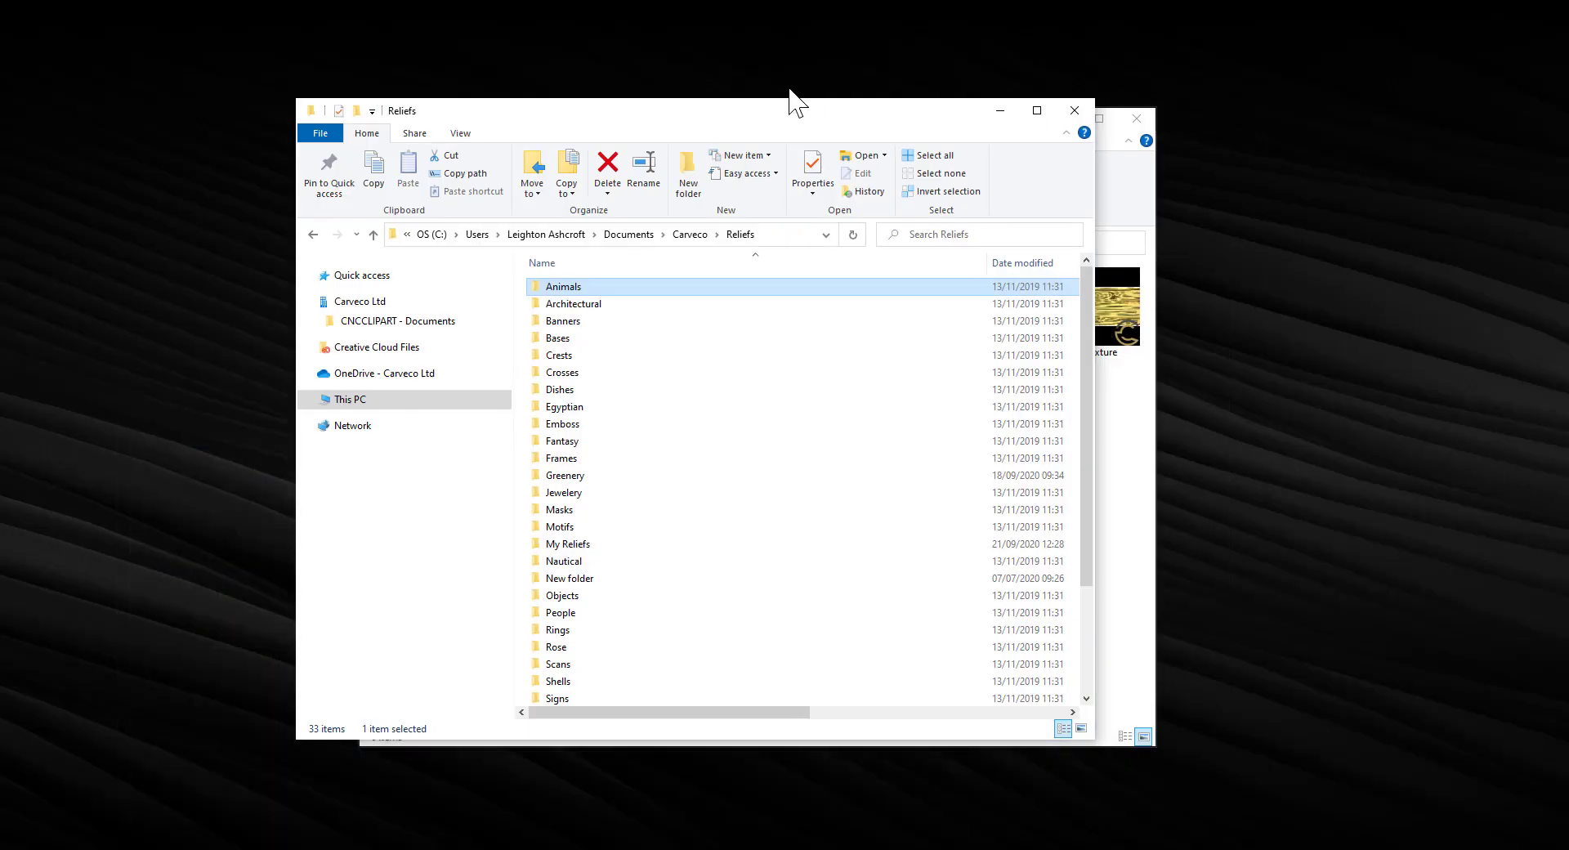
drag(701, 114, 526, 113)
drag(950, 131, 1498, 121)
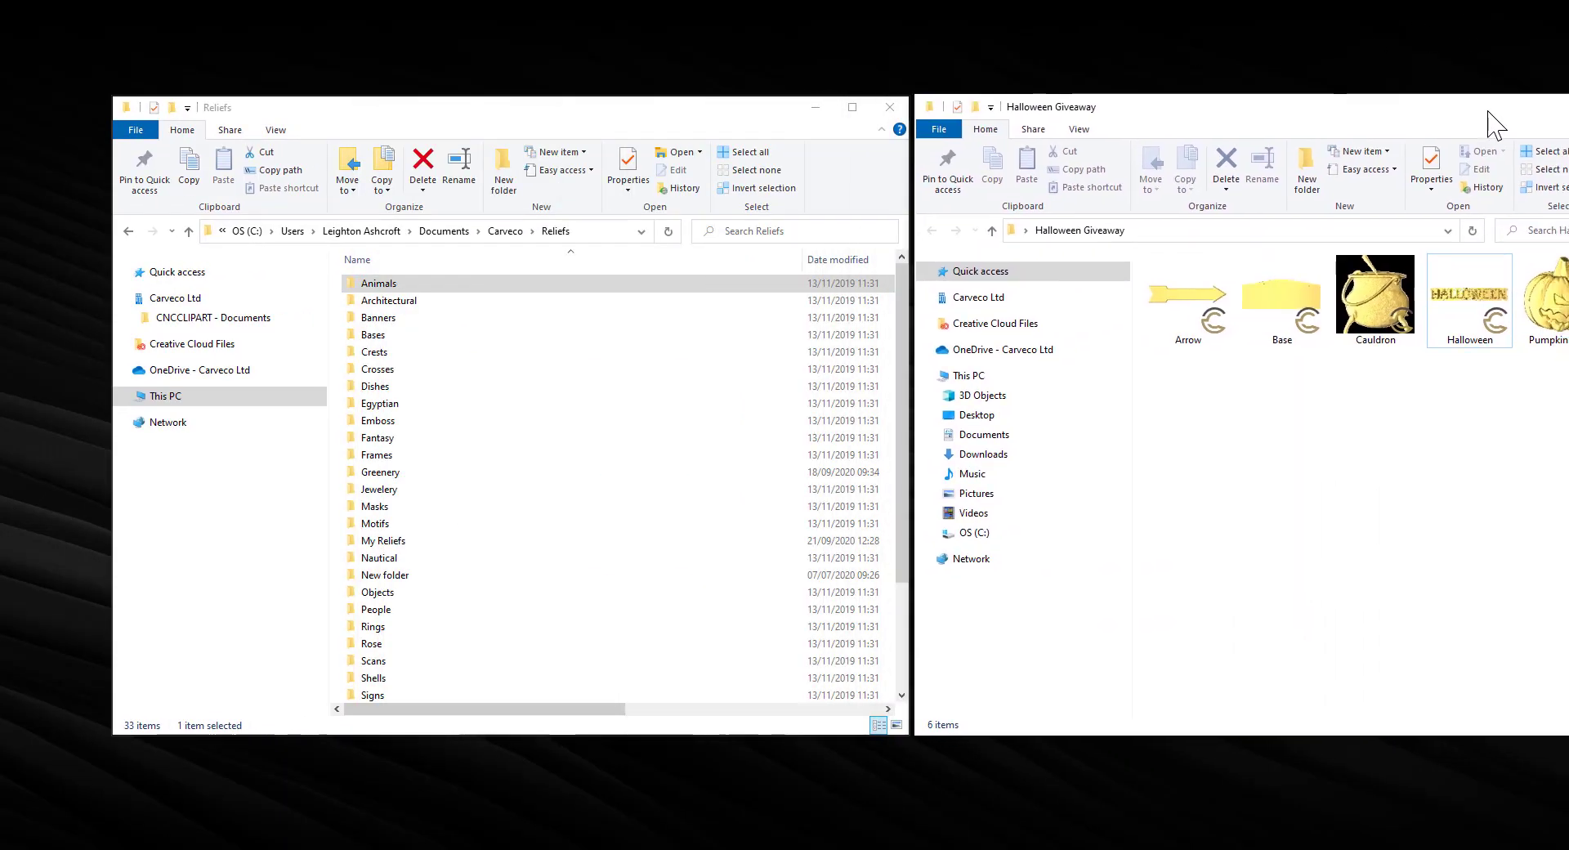
Step: Show the contents of the Halloween Giveaway folder as a list
right_click(1202, 450)
mouse_move(1210, 450)
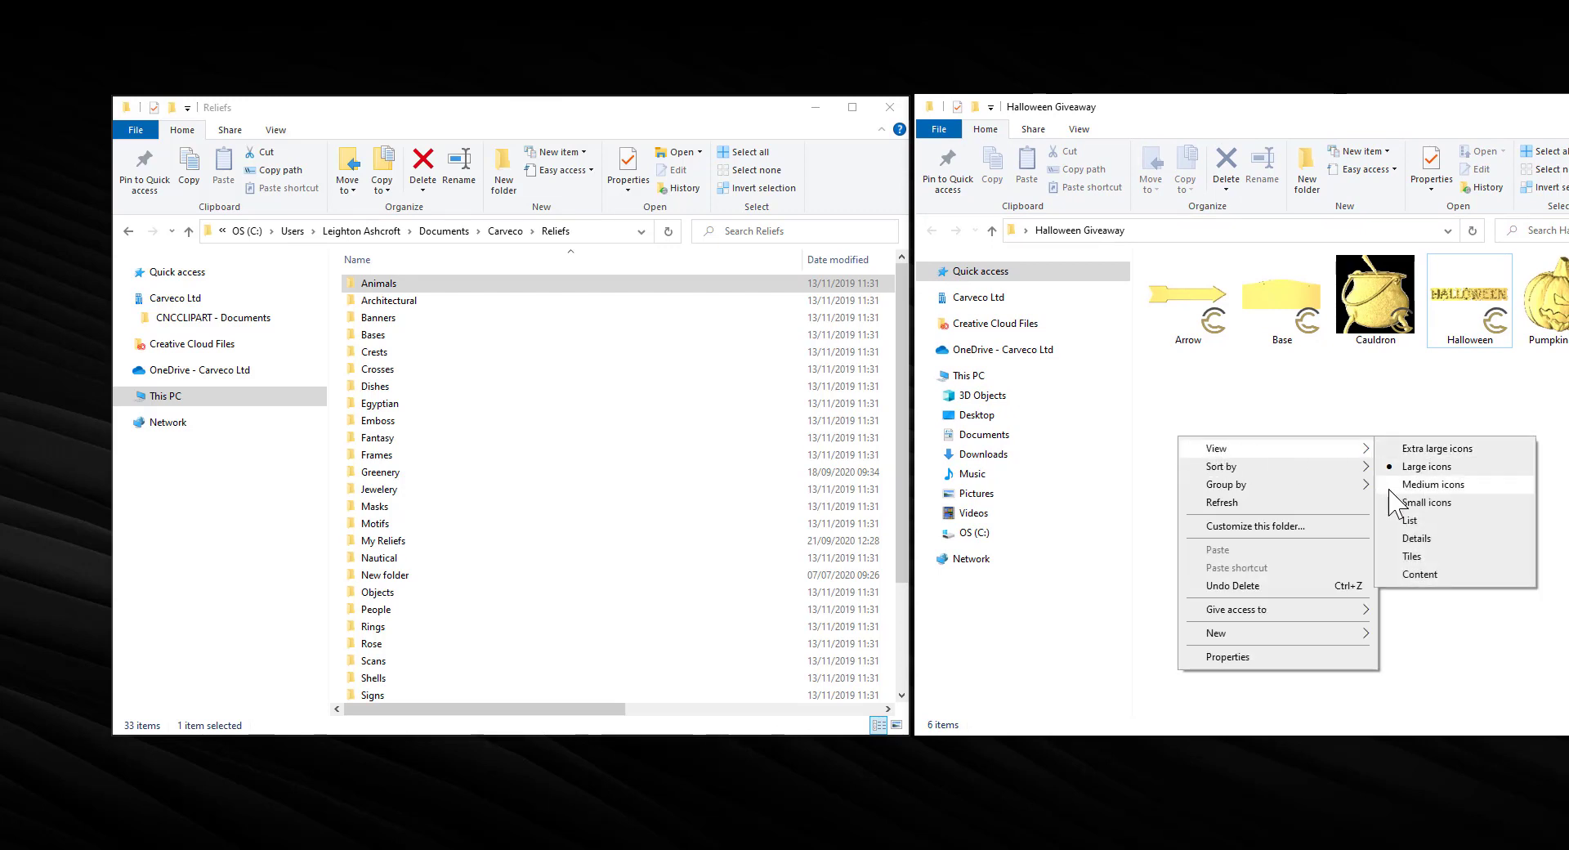
click(1414, 521)
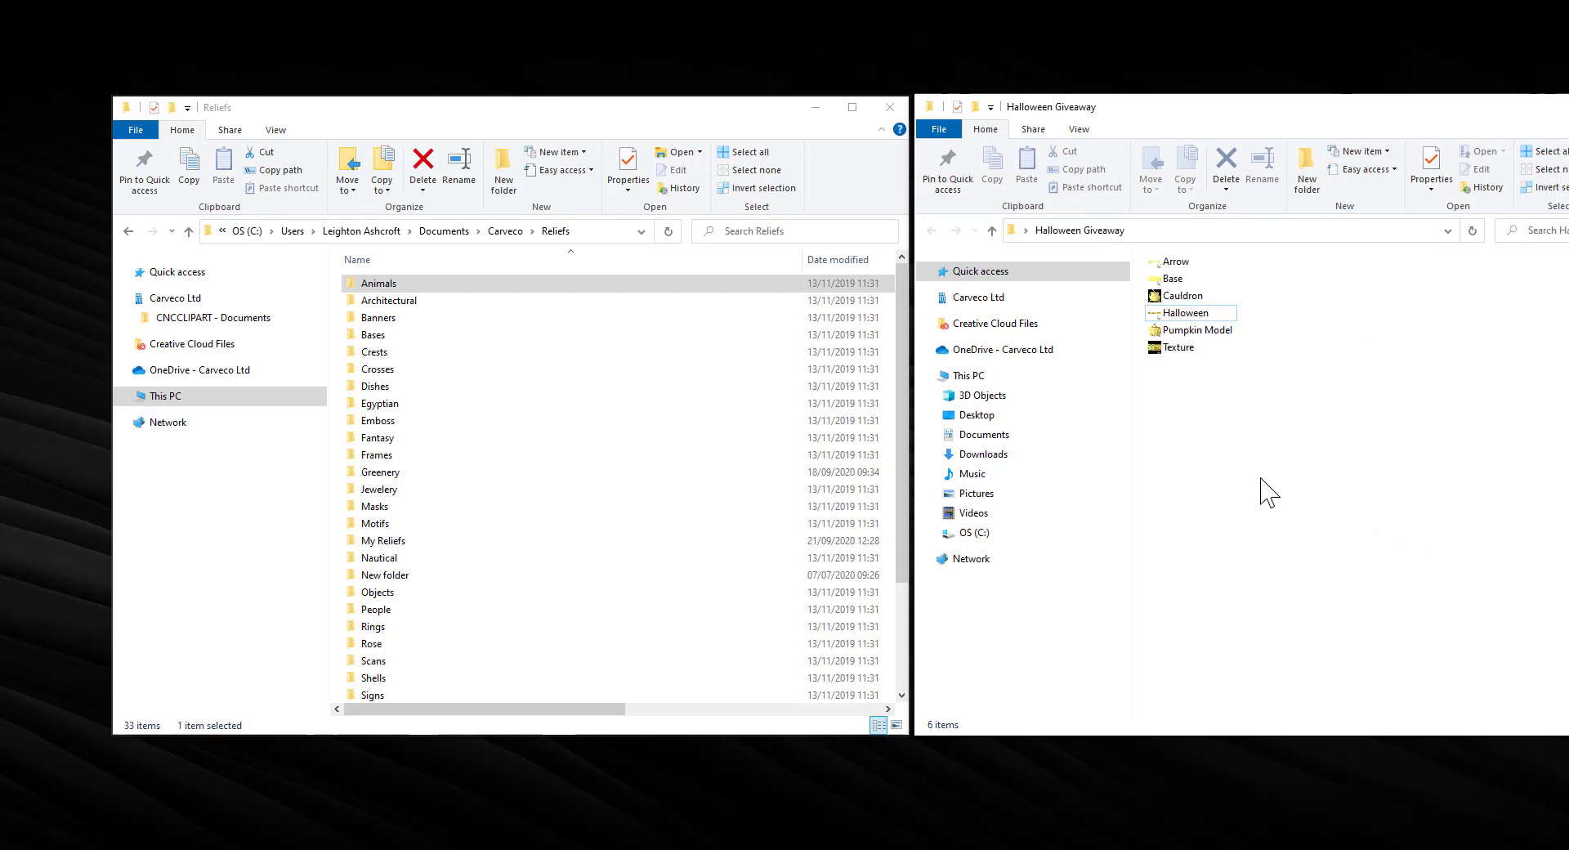
Step: Create a new folder named Halloween inside the Reliefs folder
scroll(501, 571, down, 3)
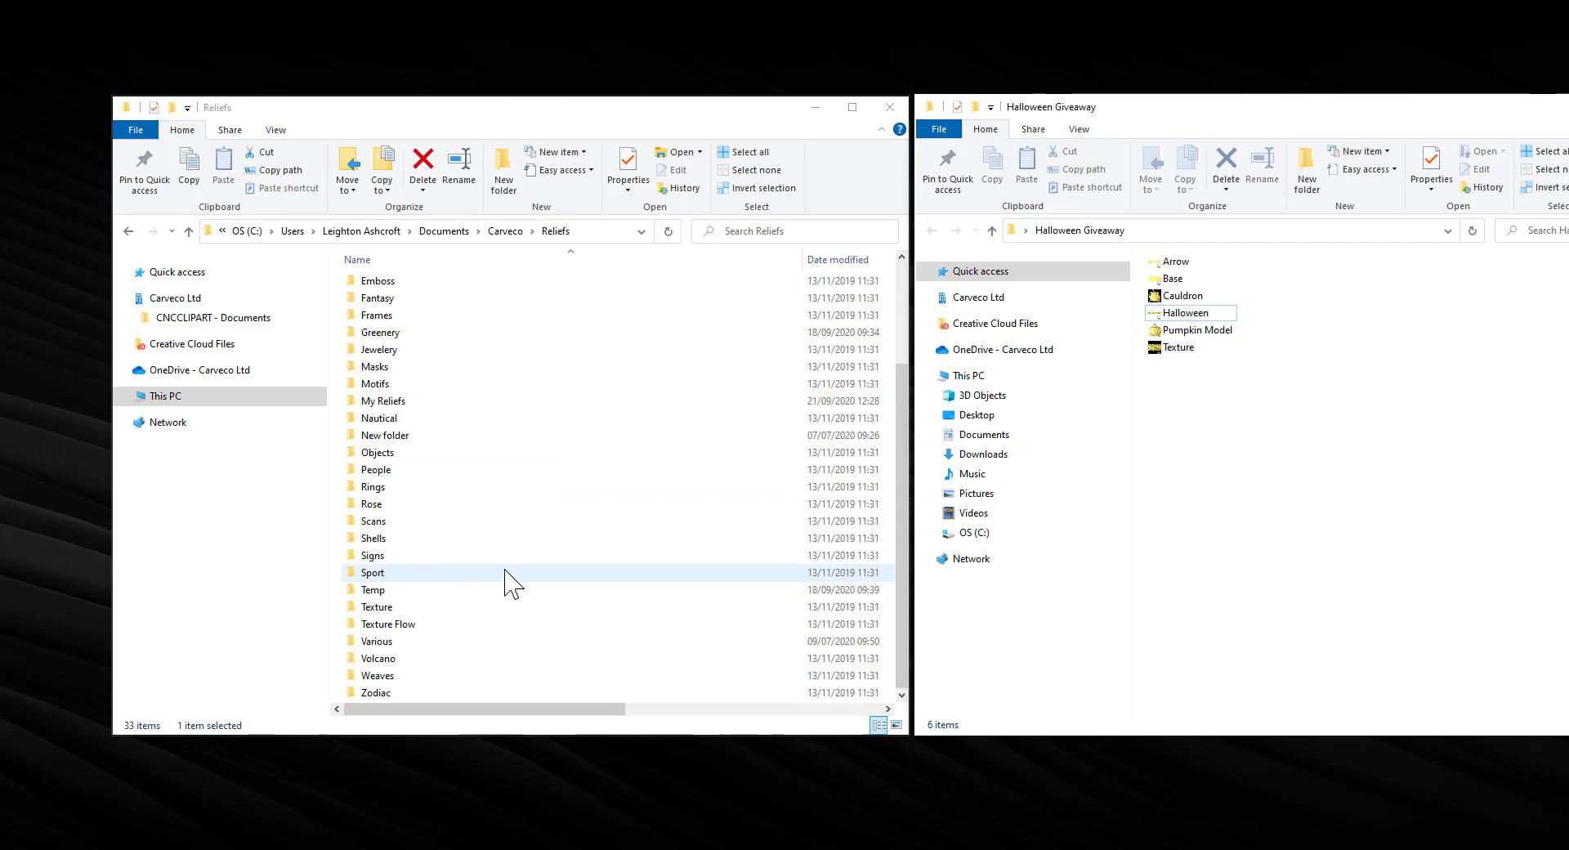
scroll(523, 576, up, 3)
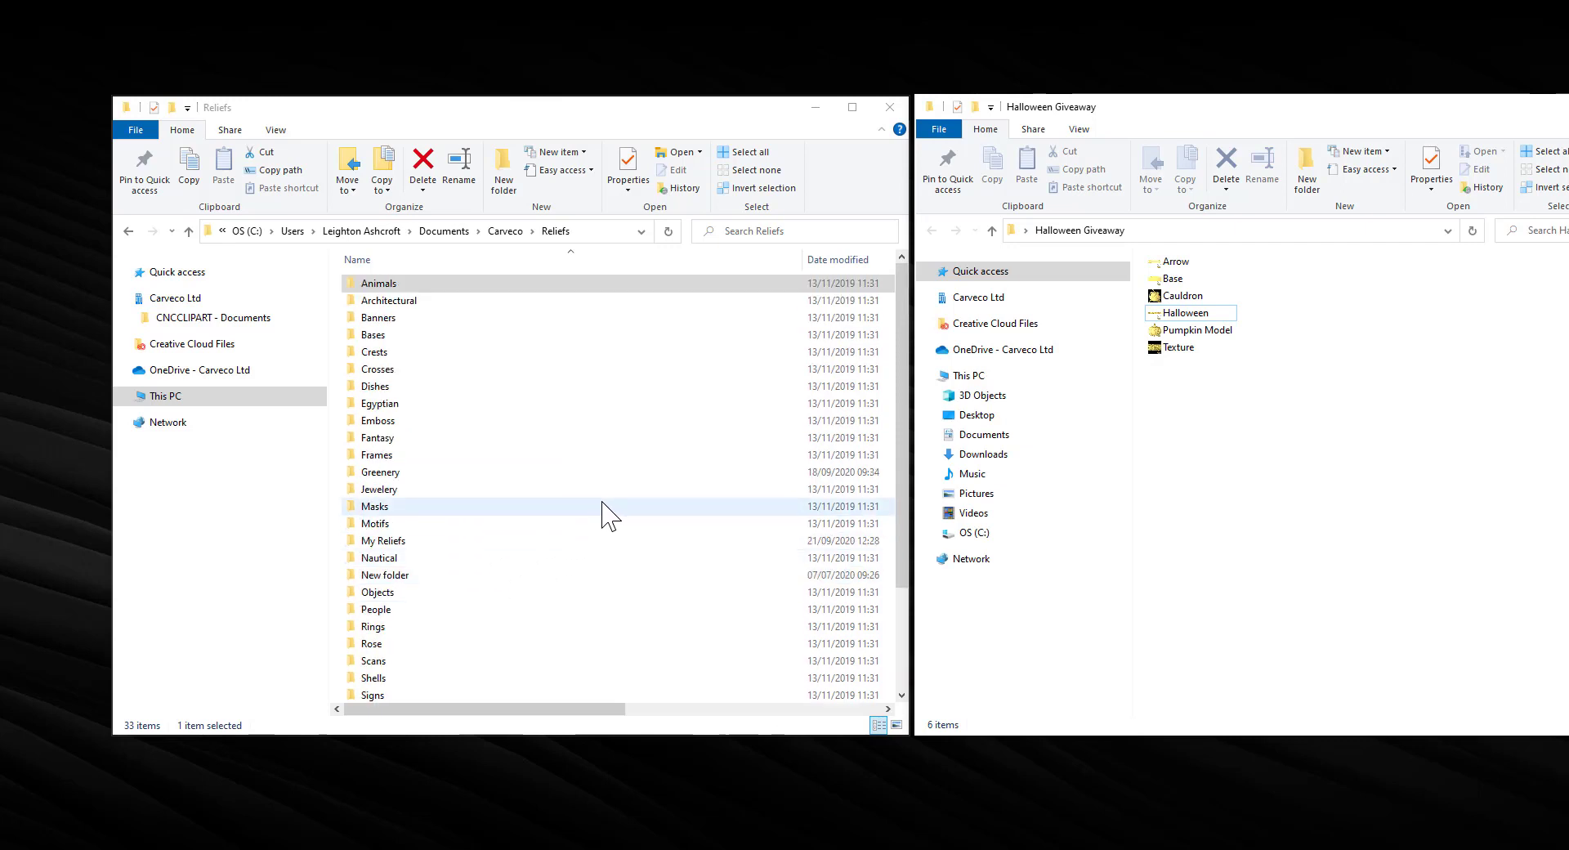
right_click(891, 353)
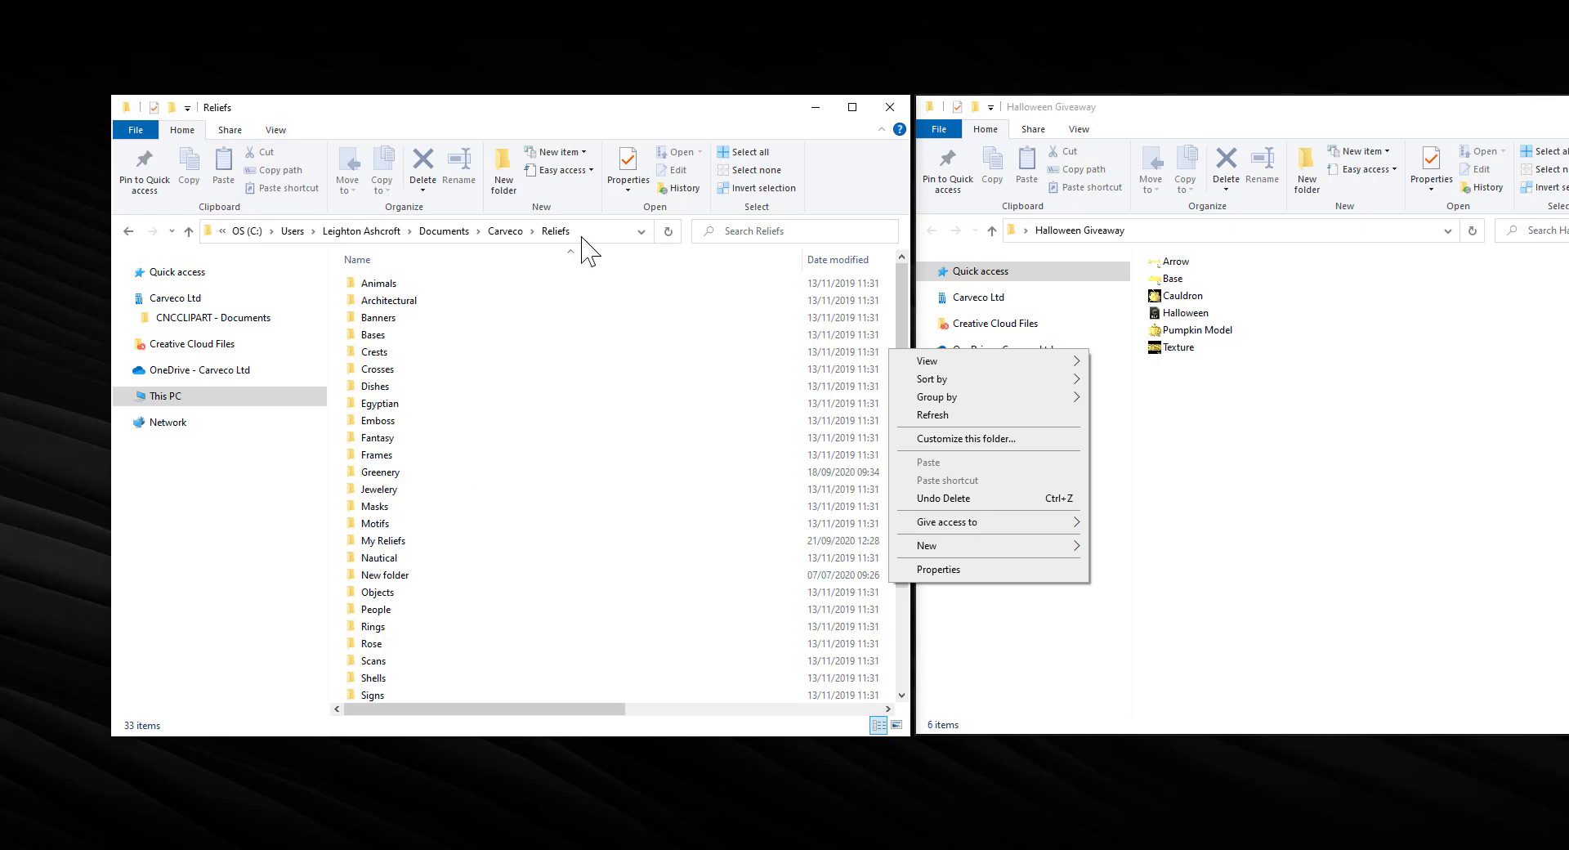
mouse_move(946, 552)
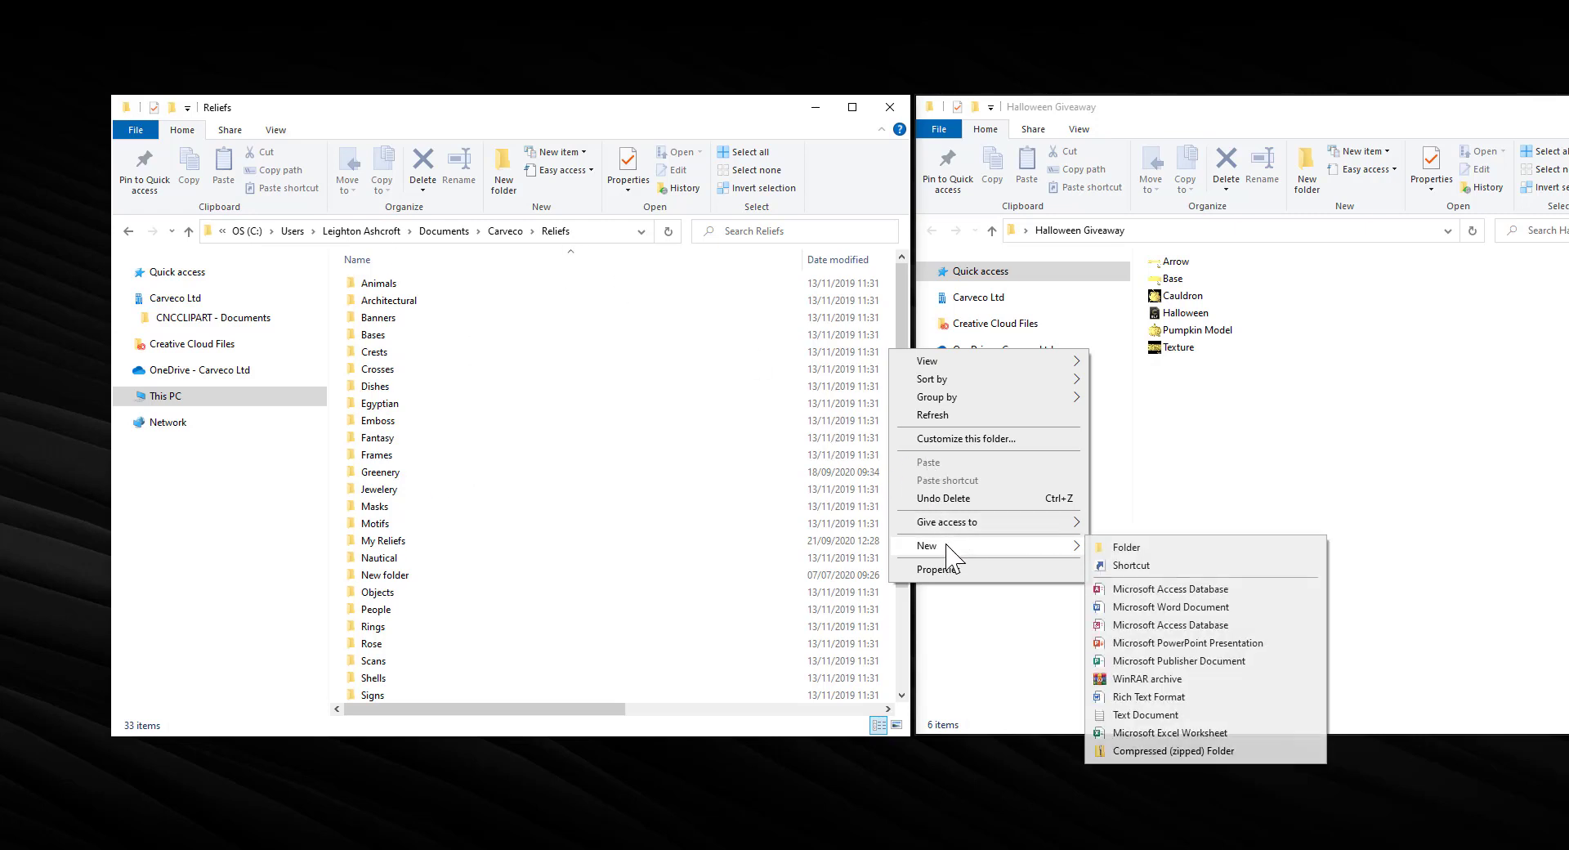
click(1167, 549)
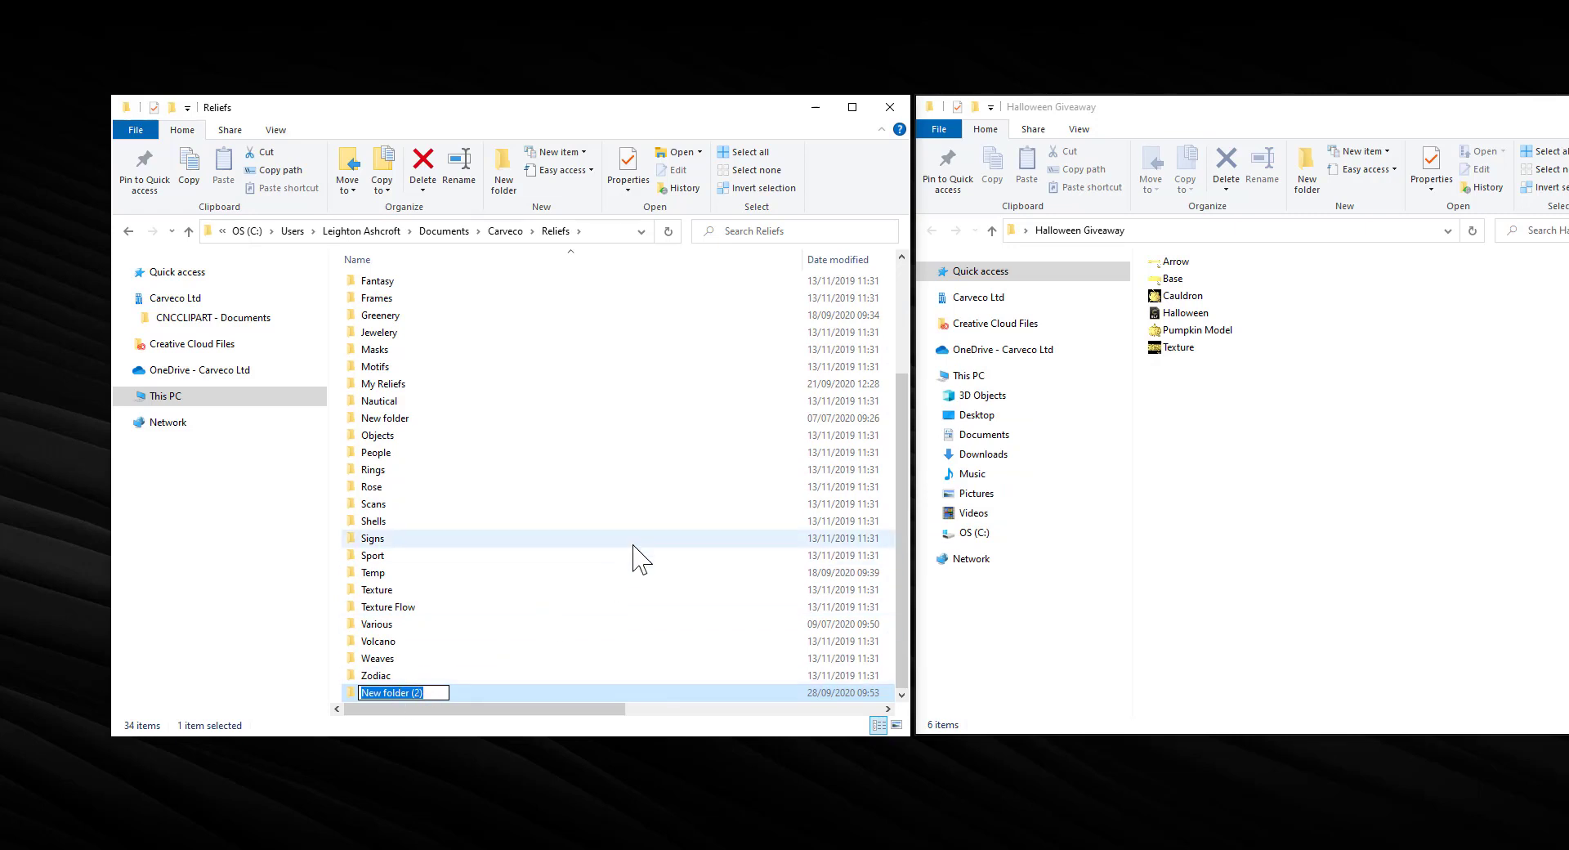
text(Hall)
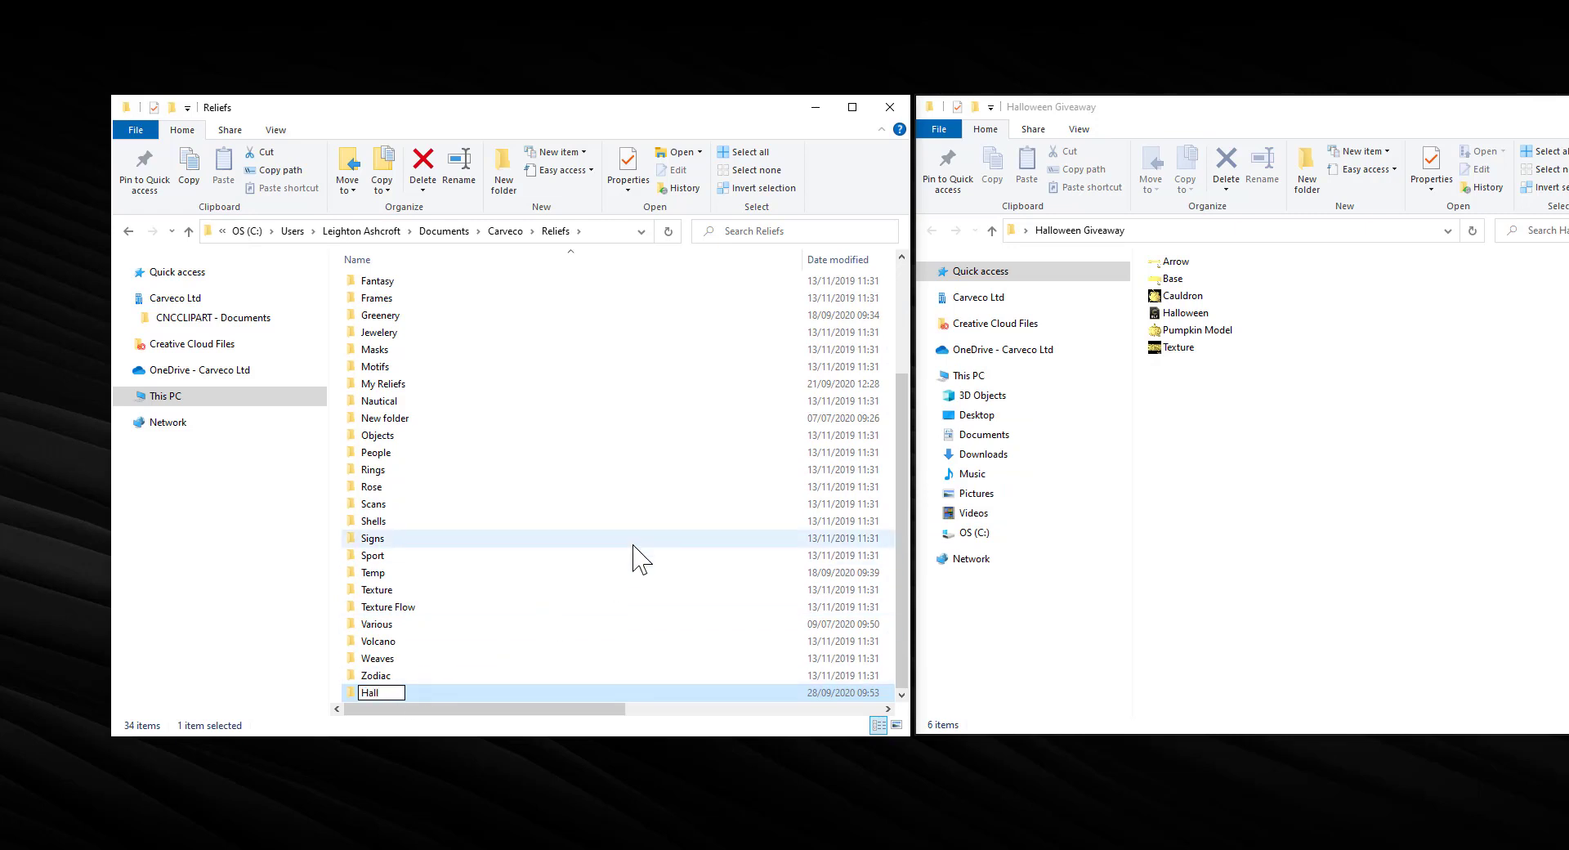
text(oween)
click(658, 486)
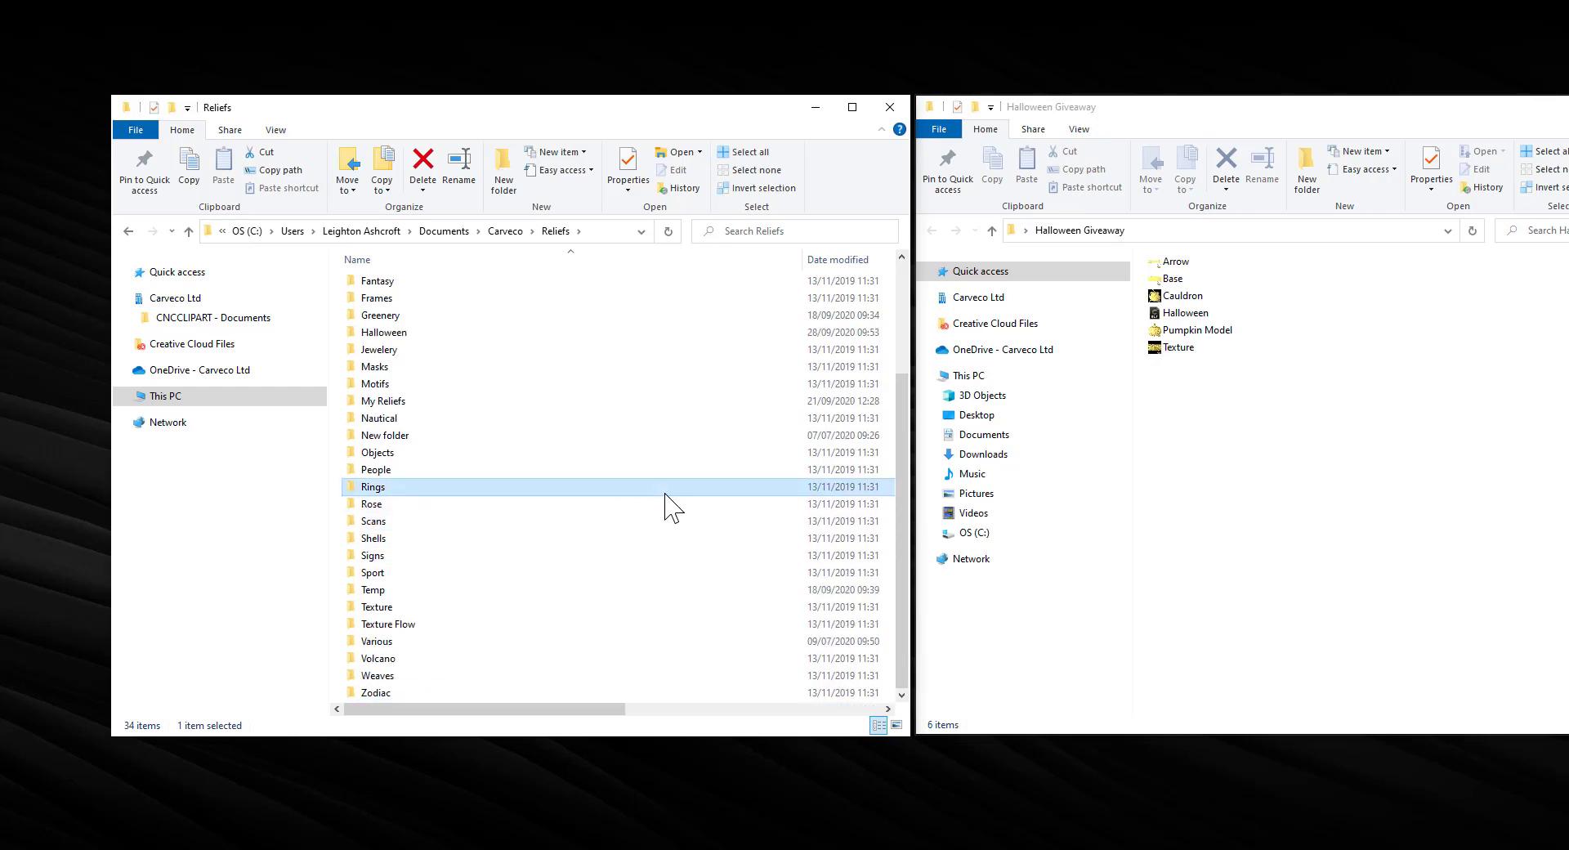
Step: Open the new Halloween folder and copy all the relief files from the Halloween Giveaway folder into it
scroll(488, 448, up, 2)
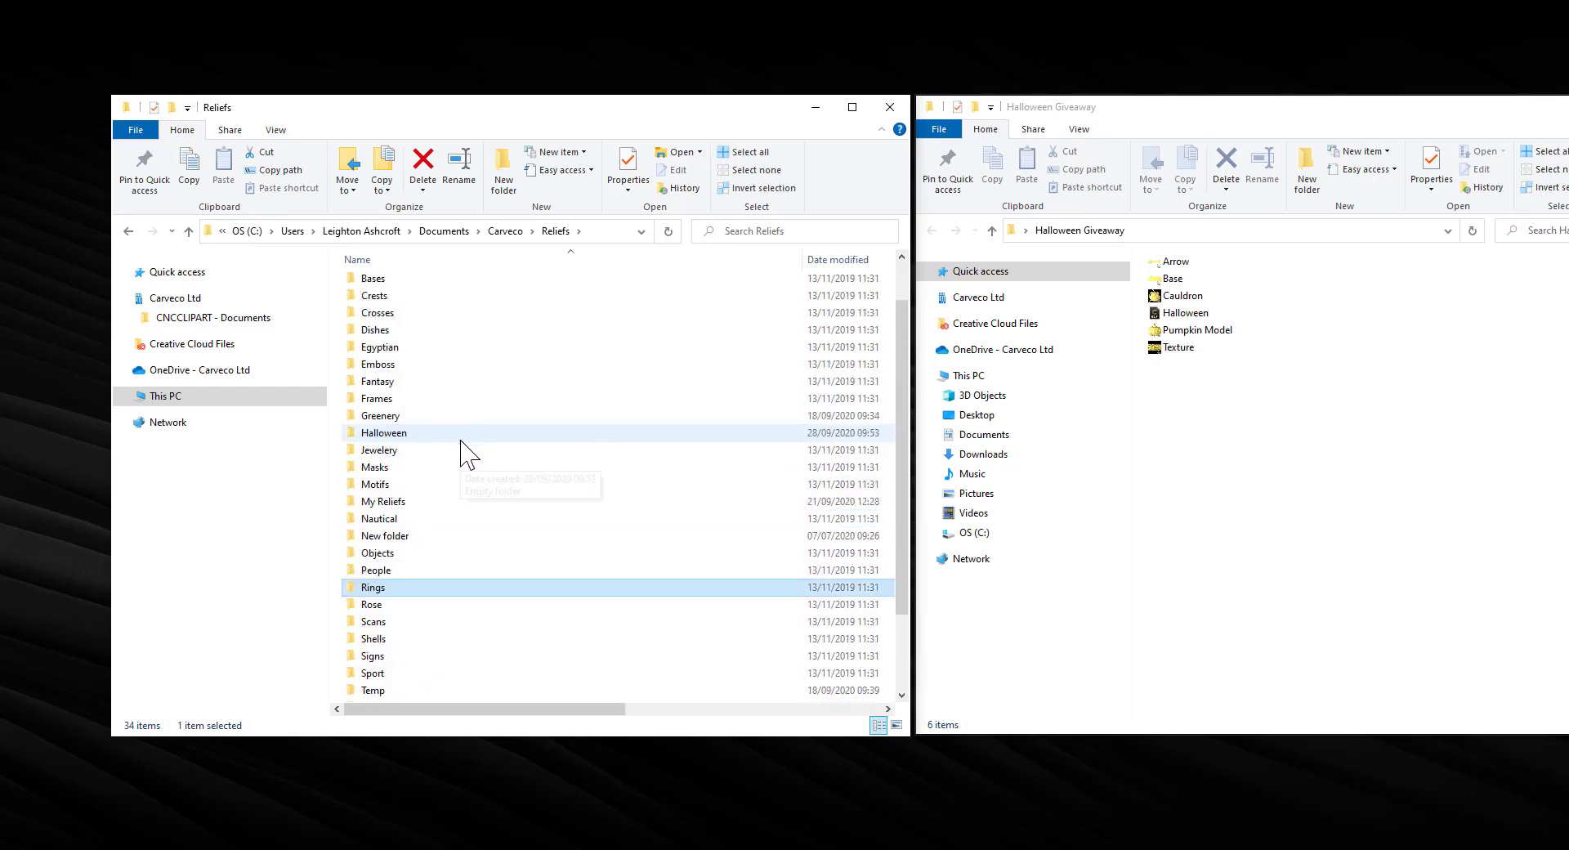
click(400, 433)
double_click(400, 433)
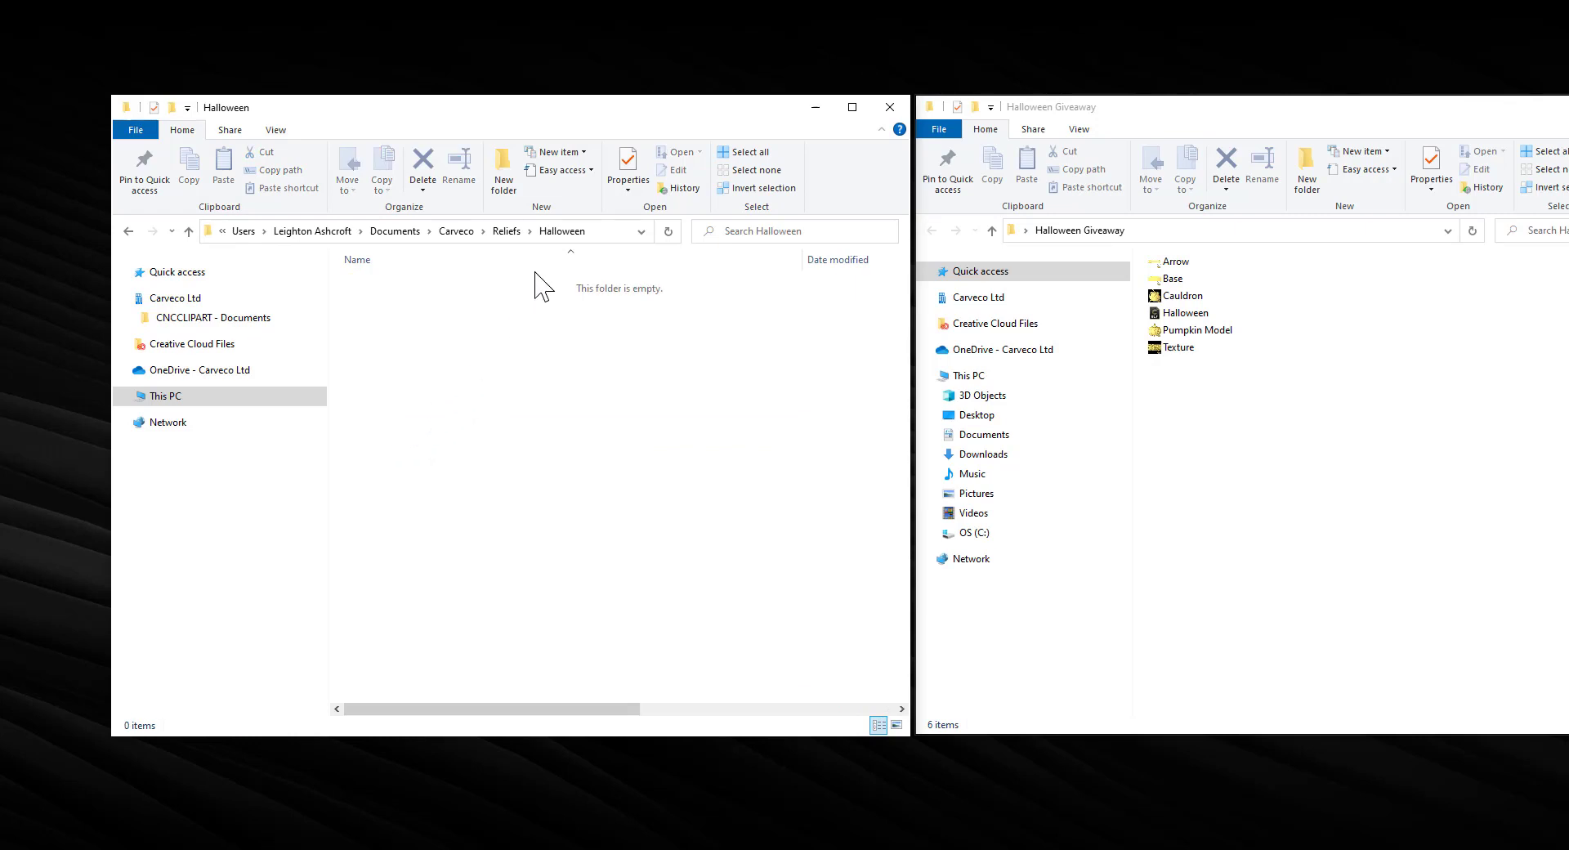
drag(1211, 385, 1175, 245)
right_drag(1172, 301, 474, 475)
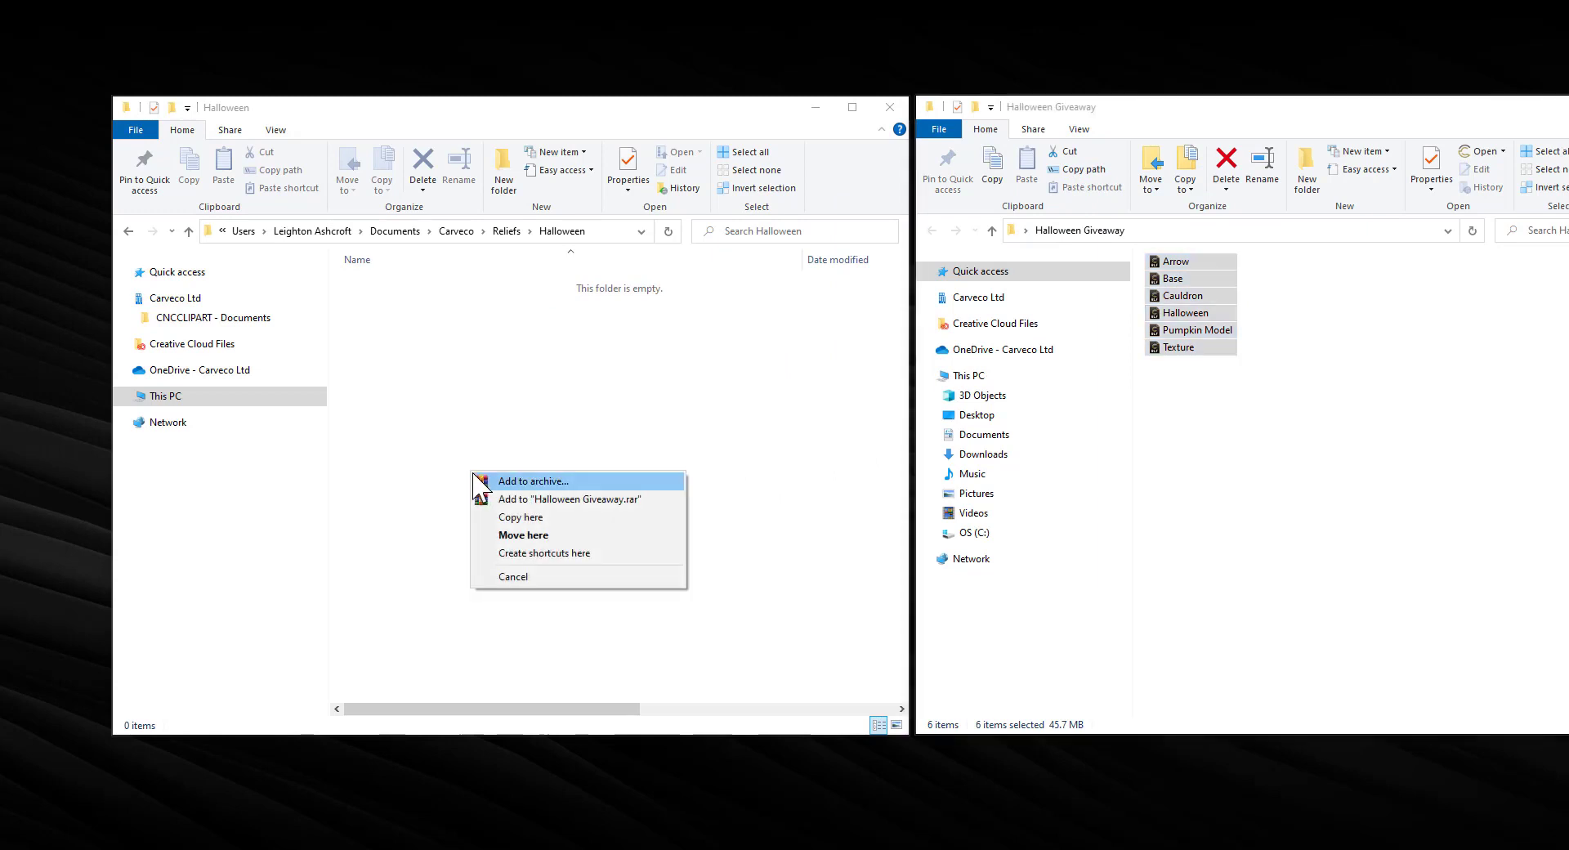
click(522, 517)
click(569, 513)
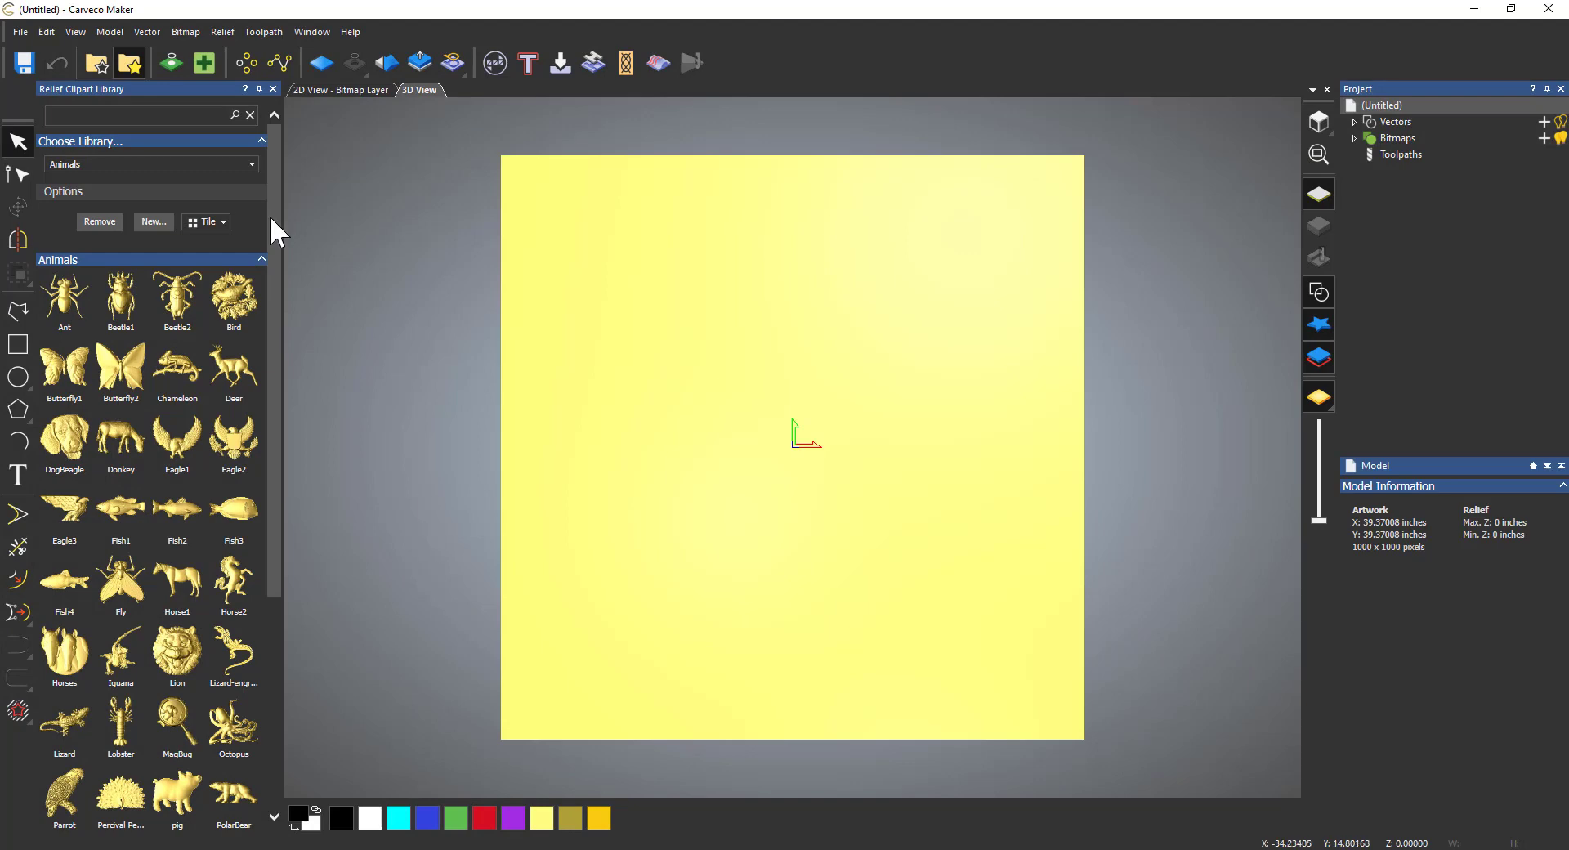
Step: Check the available libraries in Carveco Maker's Relief Clipart Library for the new Halloween entry
click(251, 163)
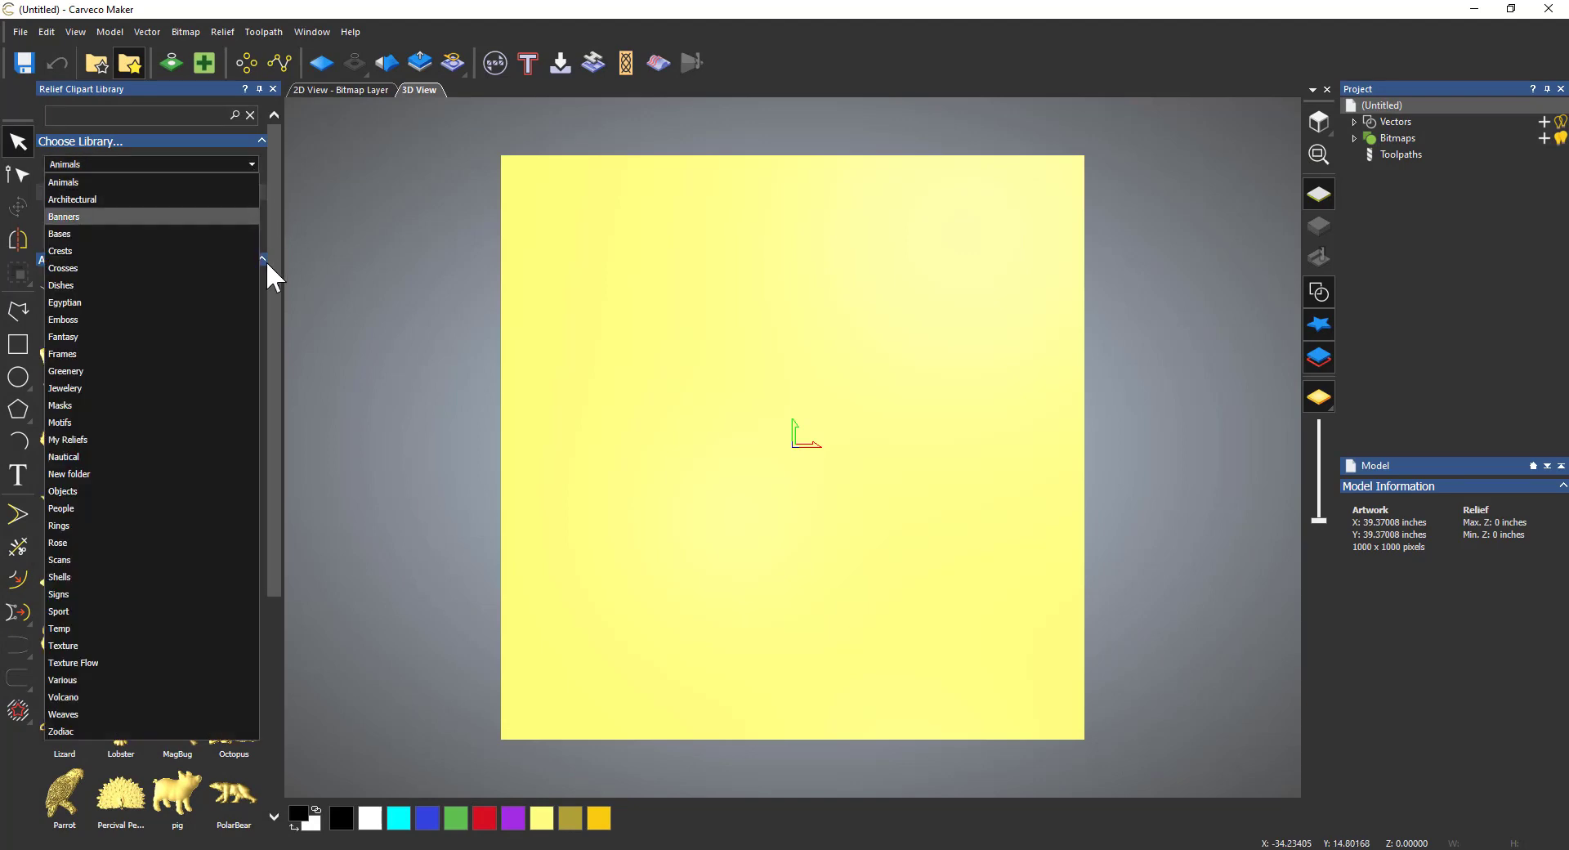
click(259, 195)
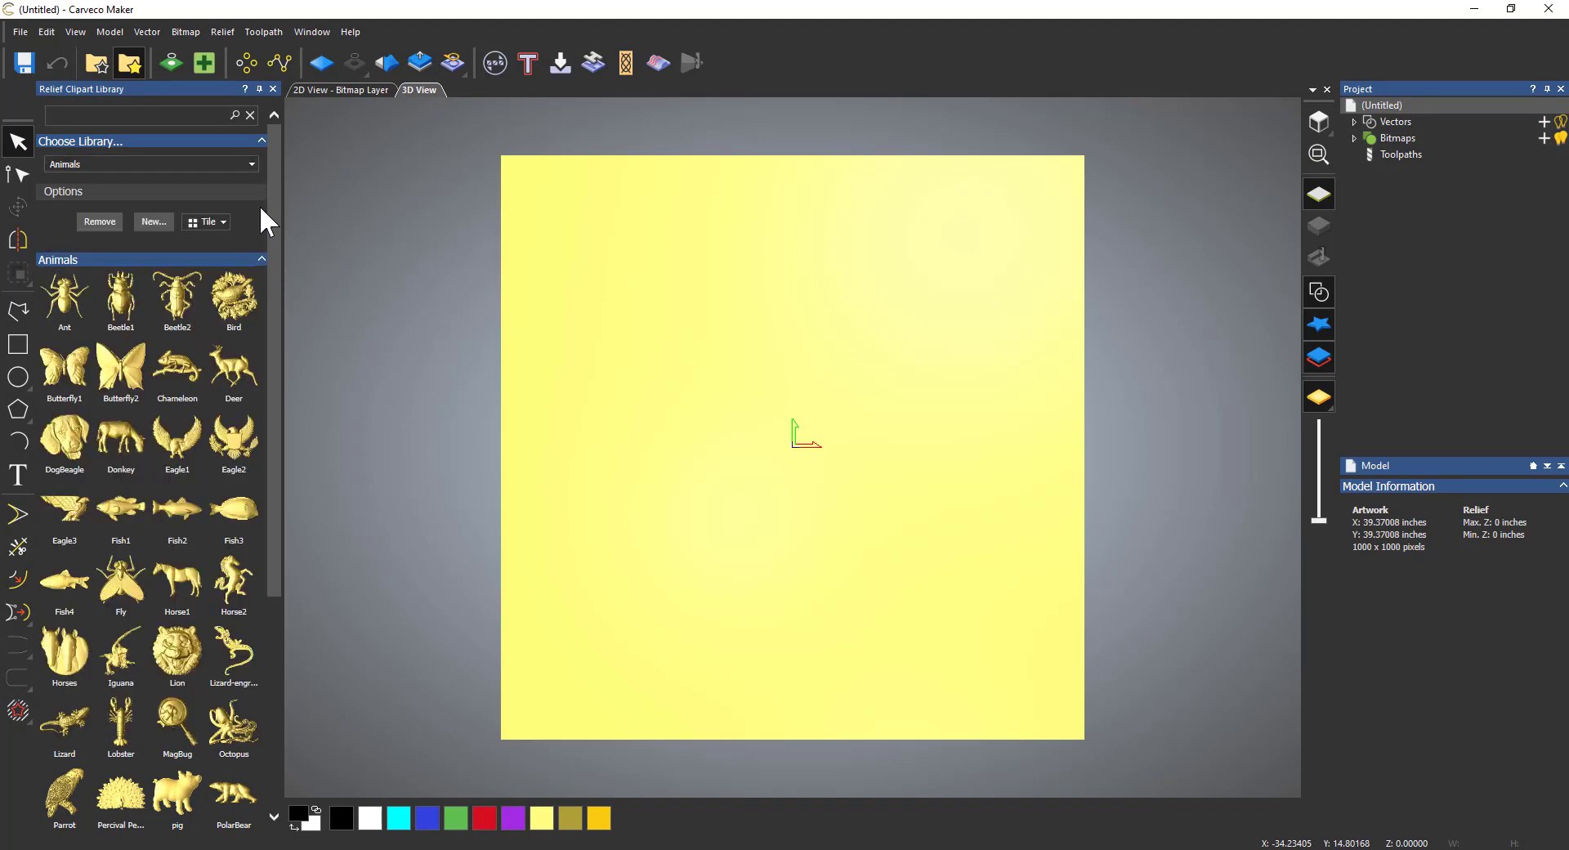
click(251, 163)
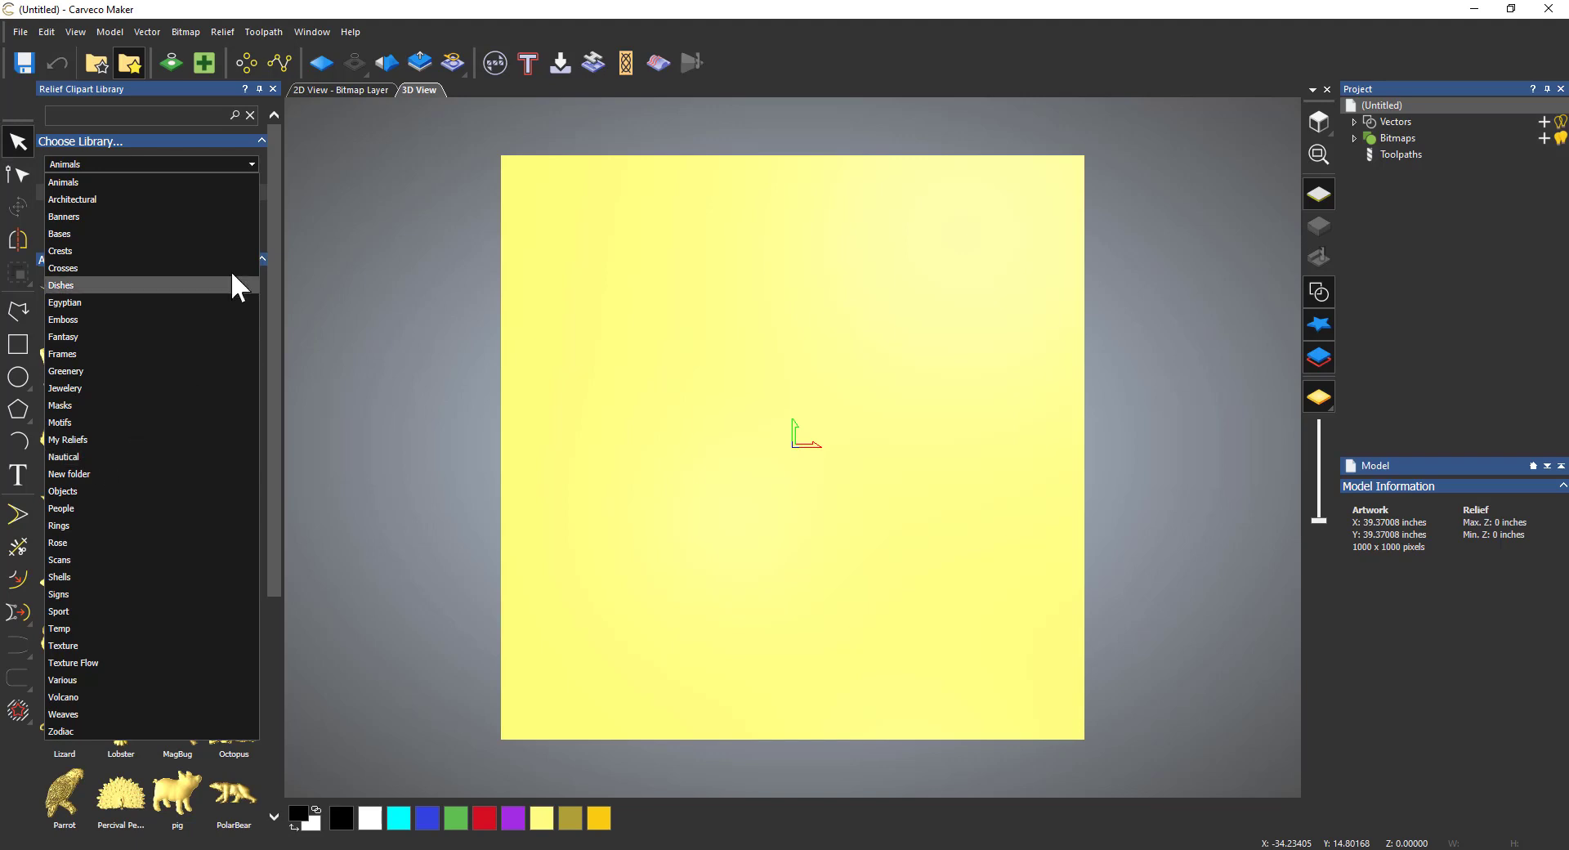
click(246, 161)
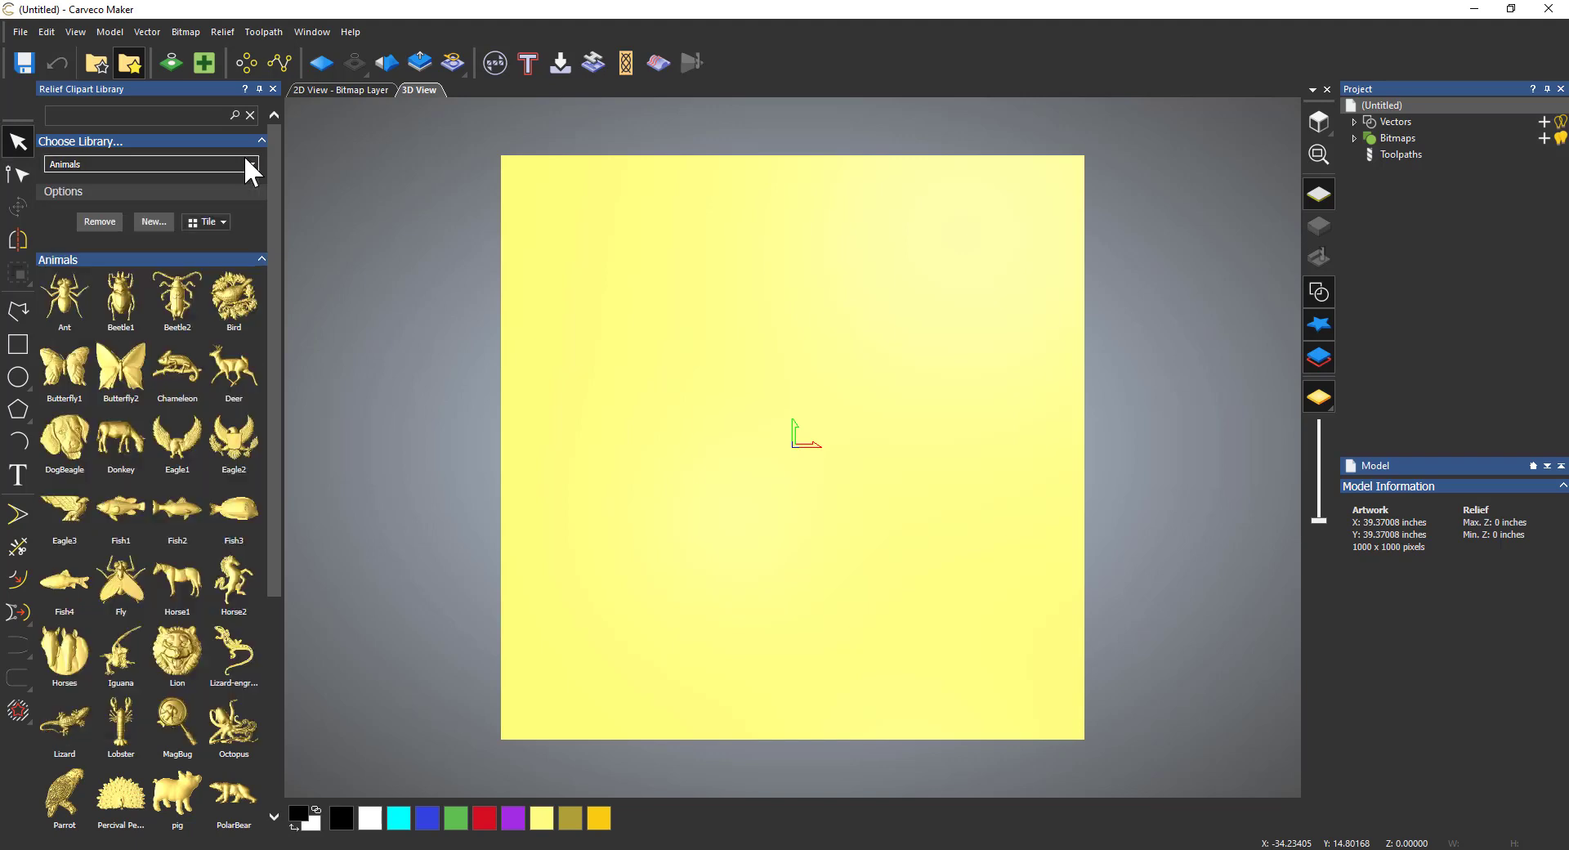
Step: Add the Halloween folder inside Documents > Carveco > Reliefs as a new relief clipart library
click(150, 222)
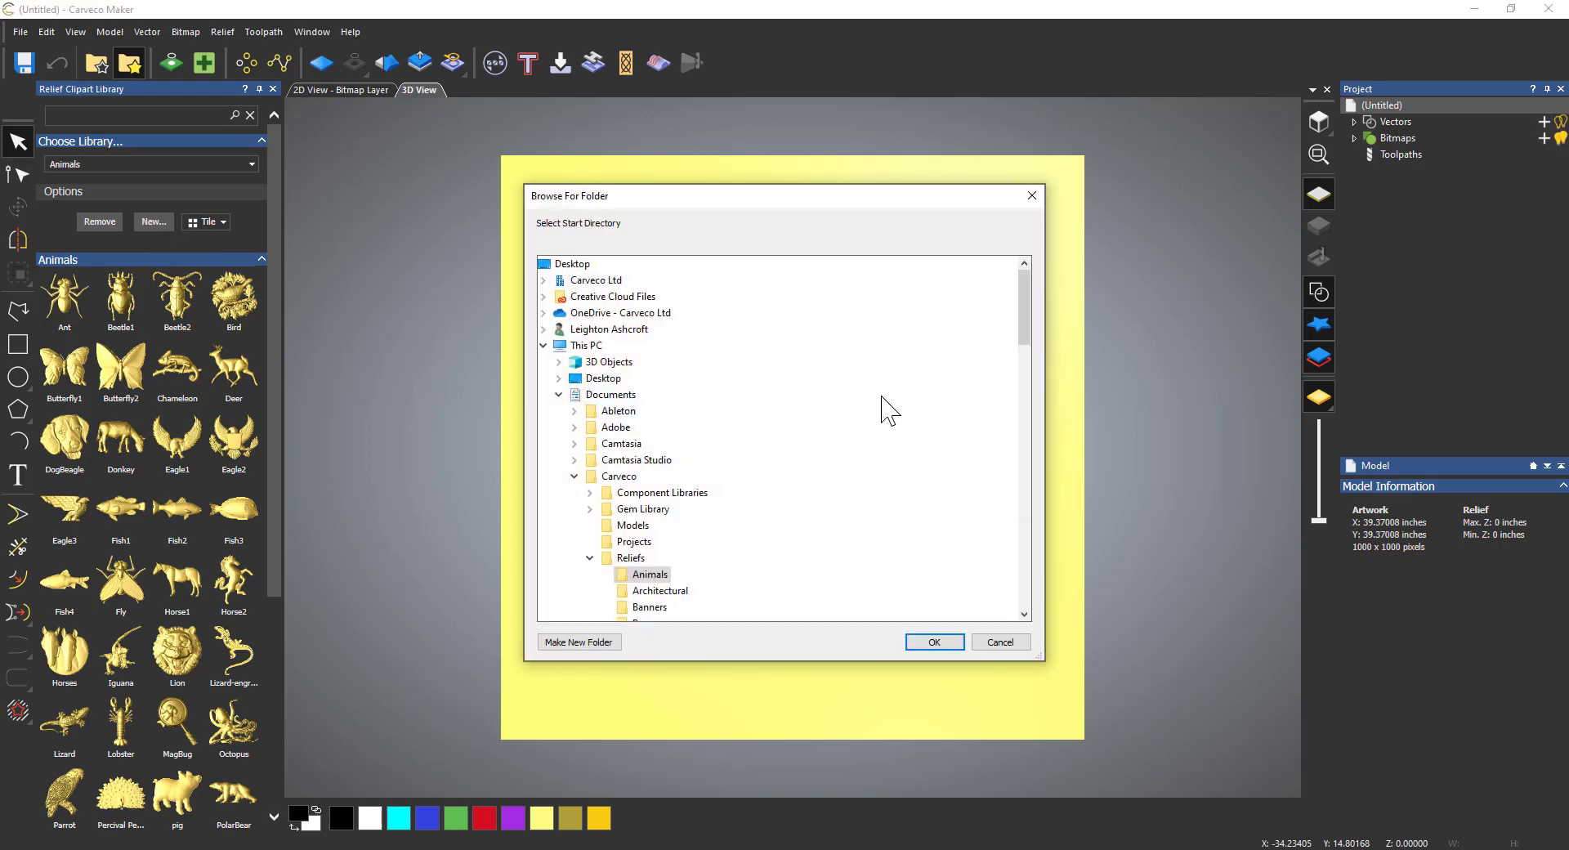
scroll(890, 409, down, 5)
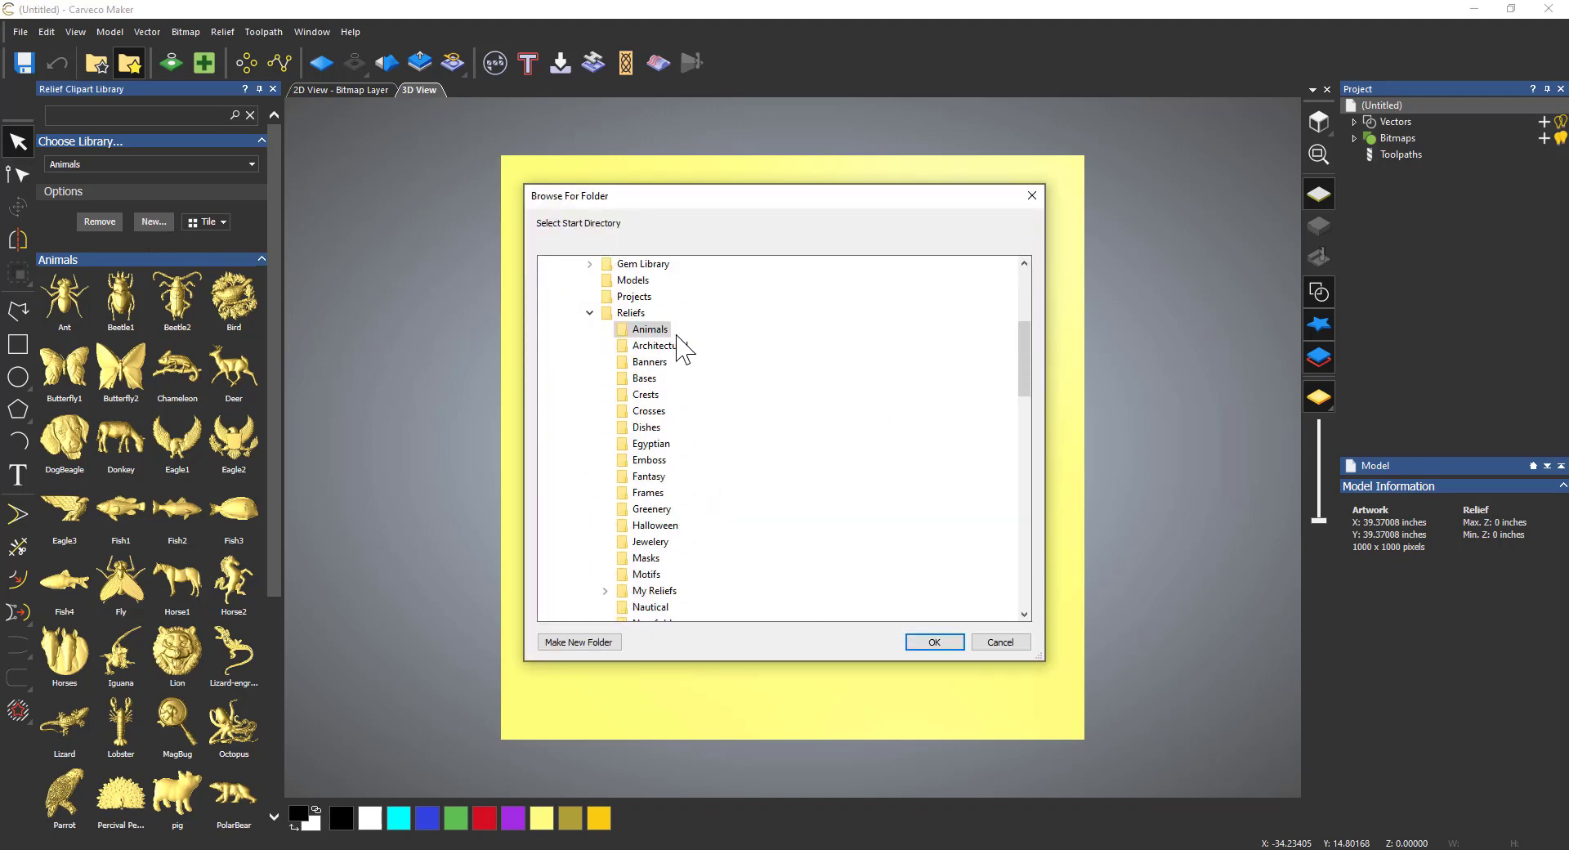
scroll(720, 421, down, 2)
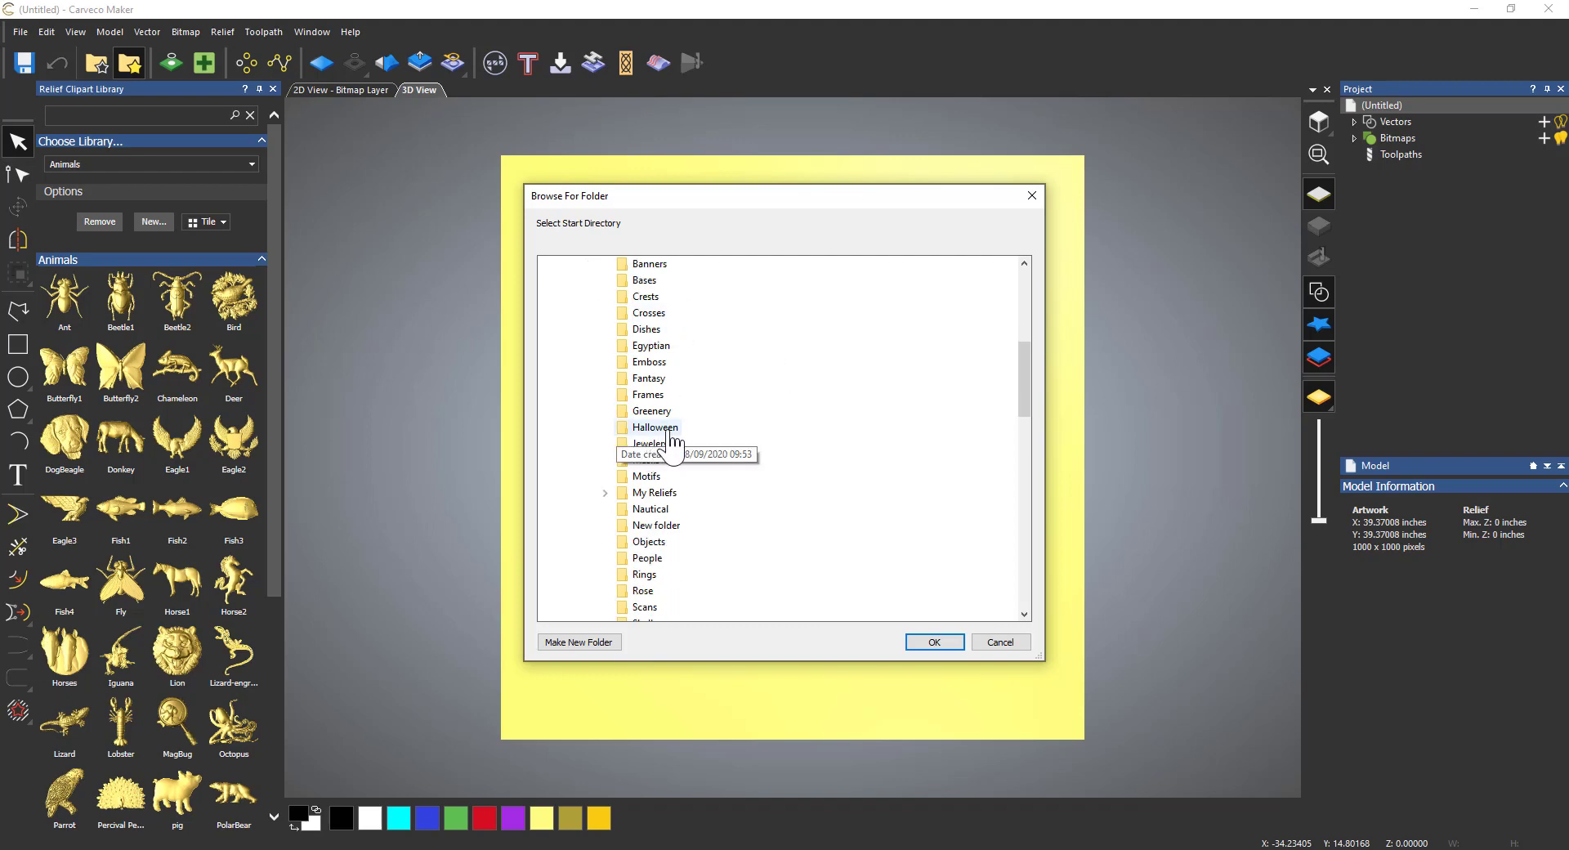
click(637, 429)
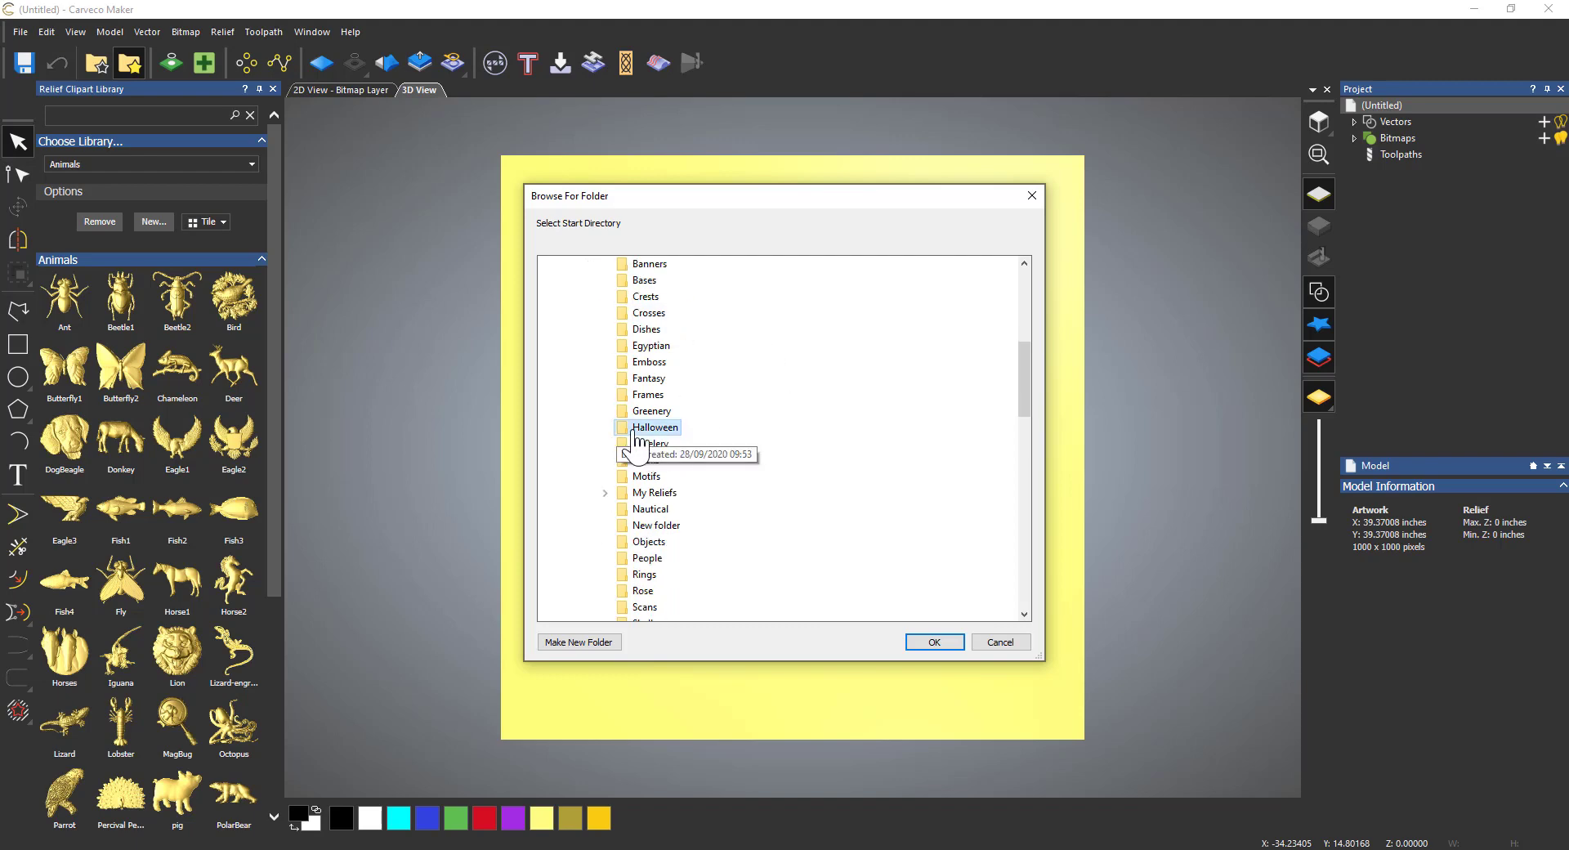
click(932, 642)
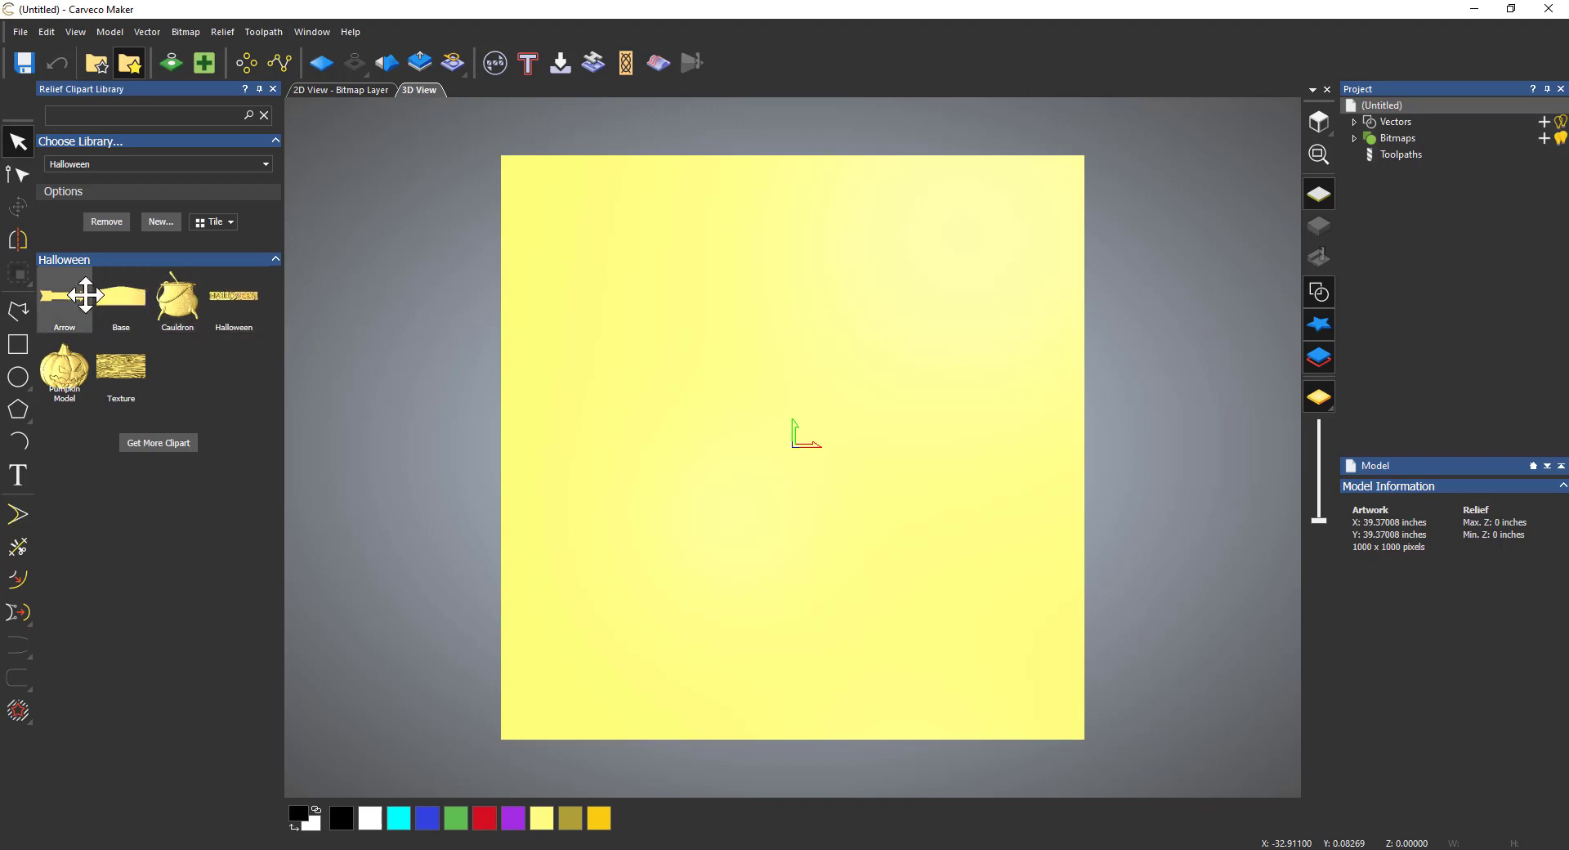
Step: Place the Pumpkin Model near the model's centre, the Halloween lettering above it and the Cauldron near the upper edge, then deselect
double_click(64, 370)
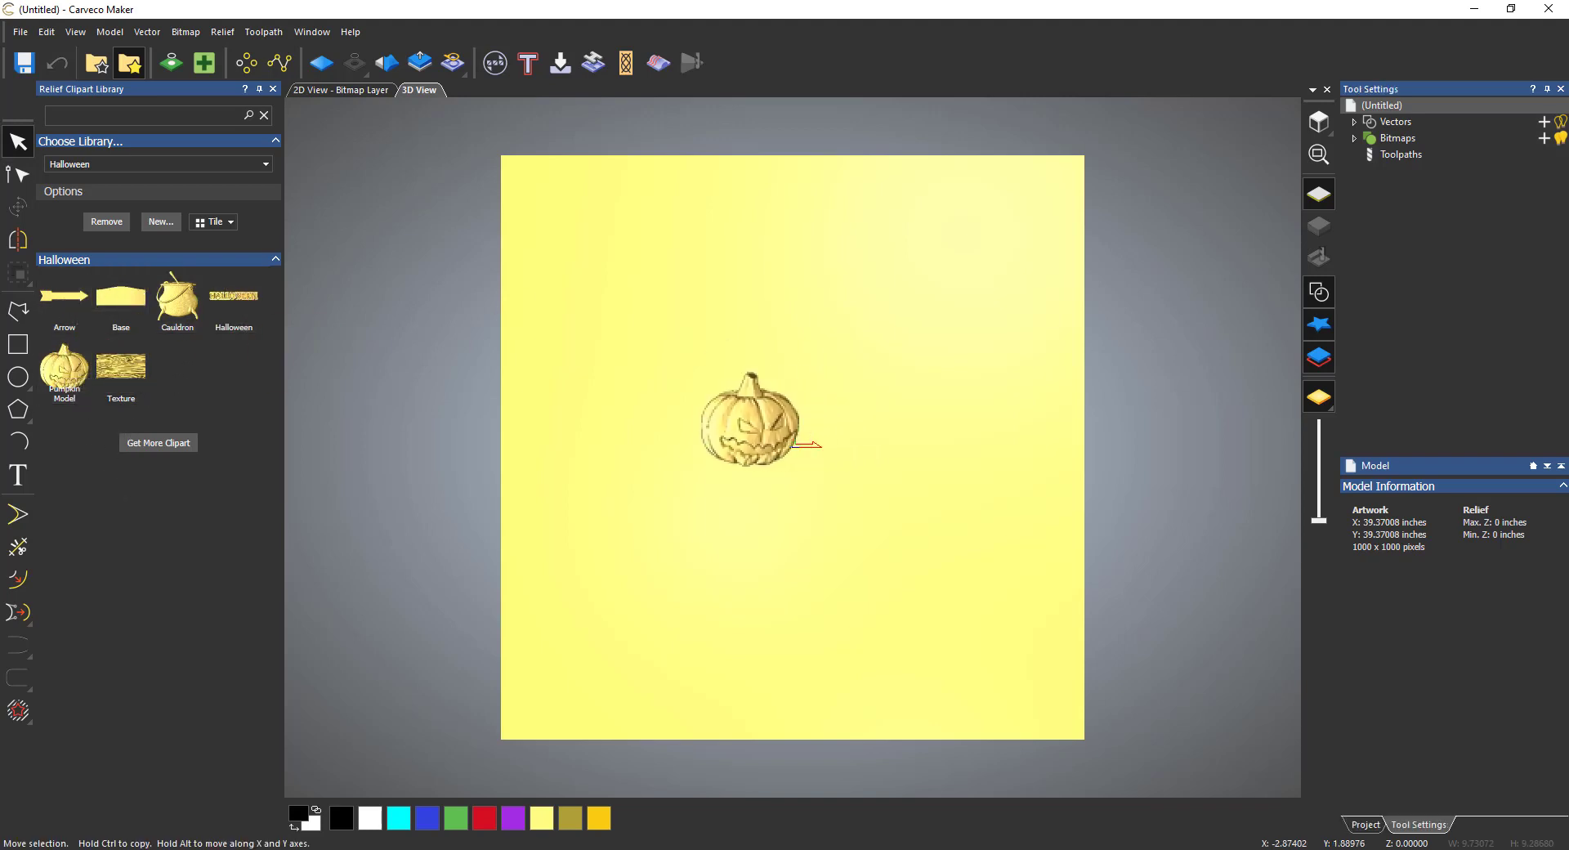
click(739, 450)
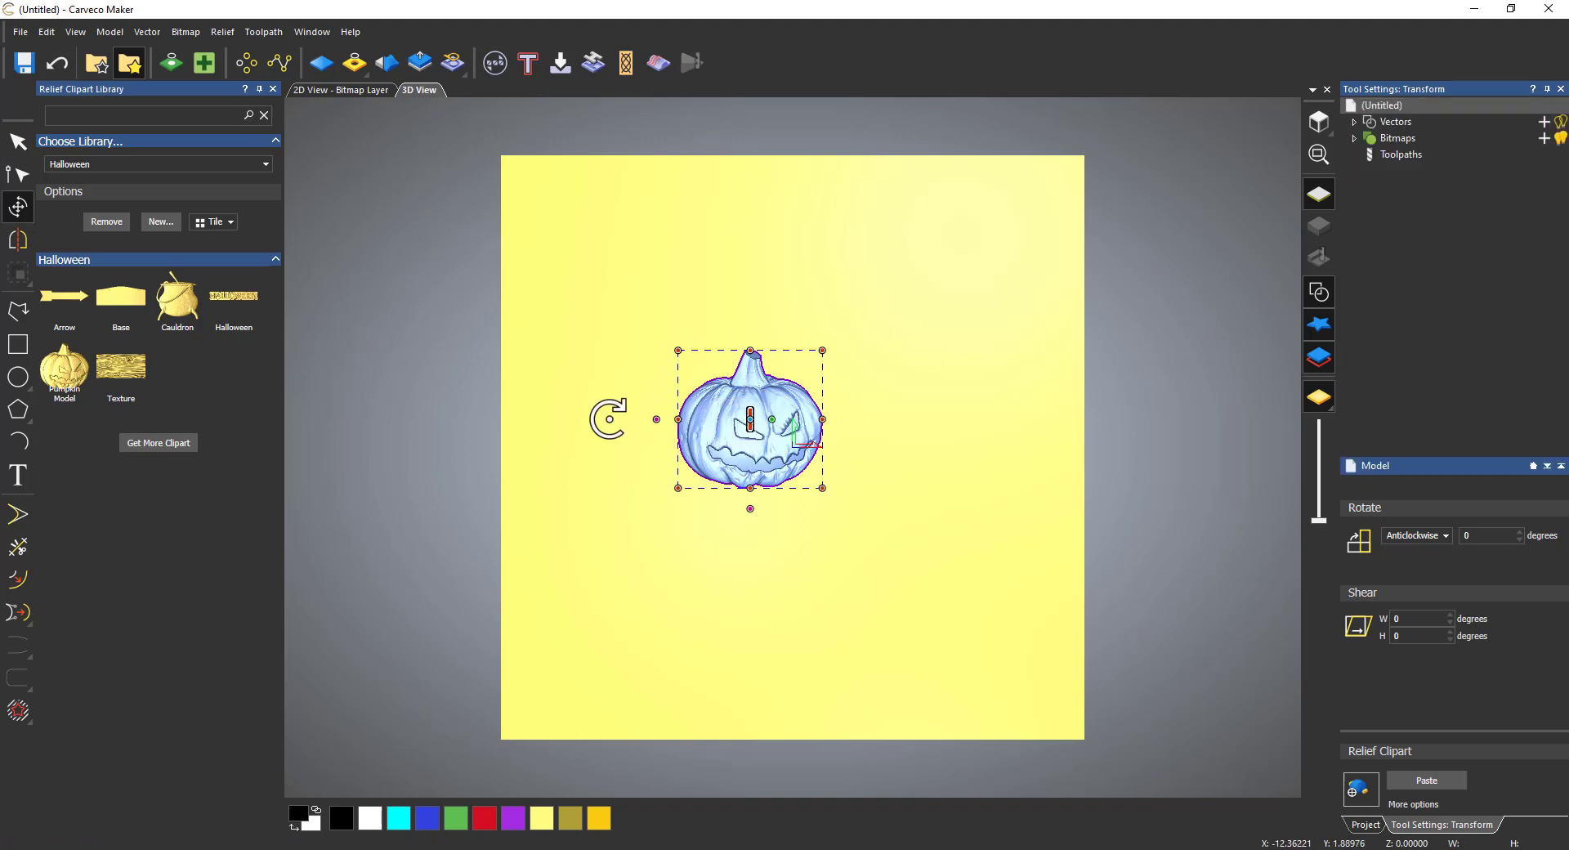
double_click(232, 298)
click(847, 325)
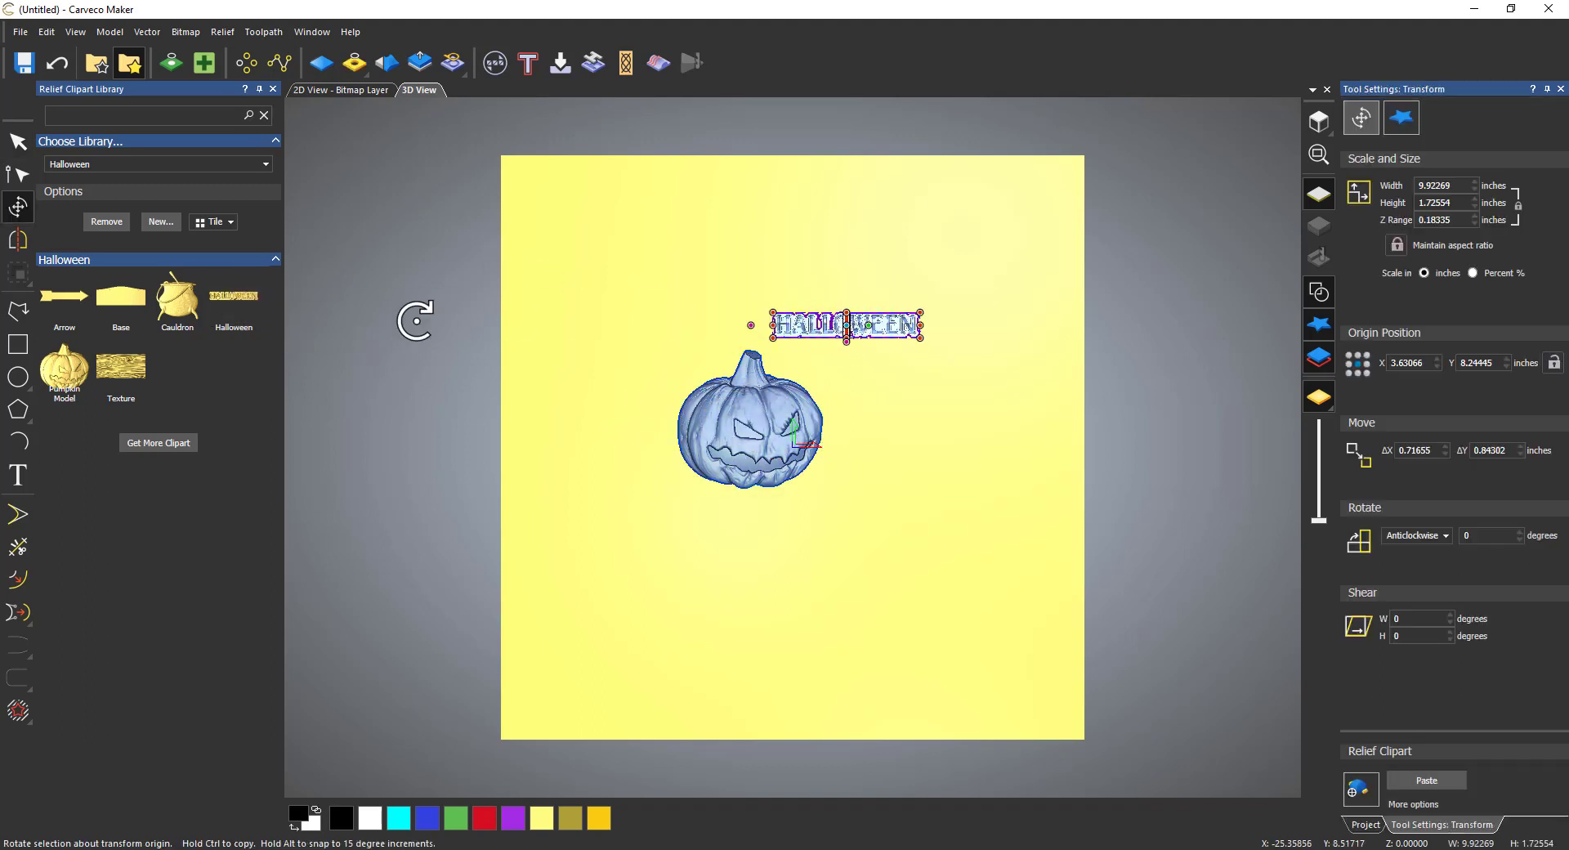
double_click(184, 300)
click(666, 233)
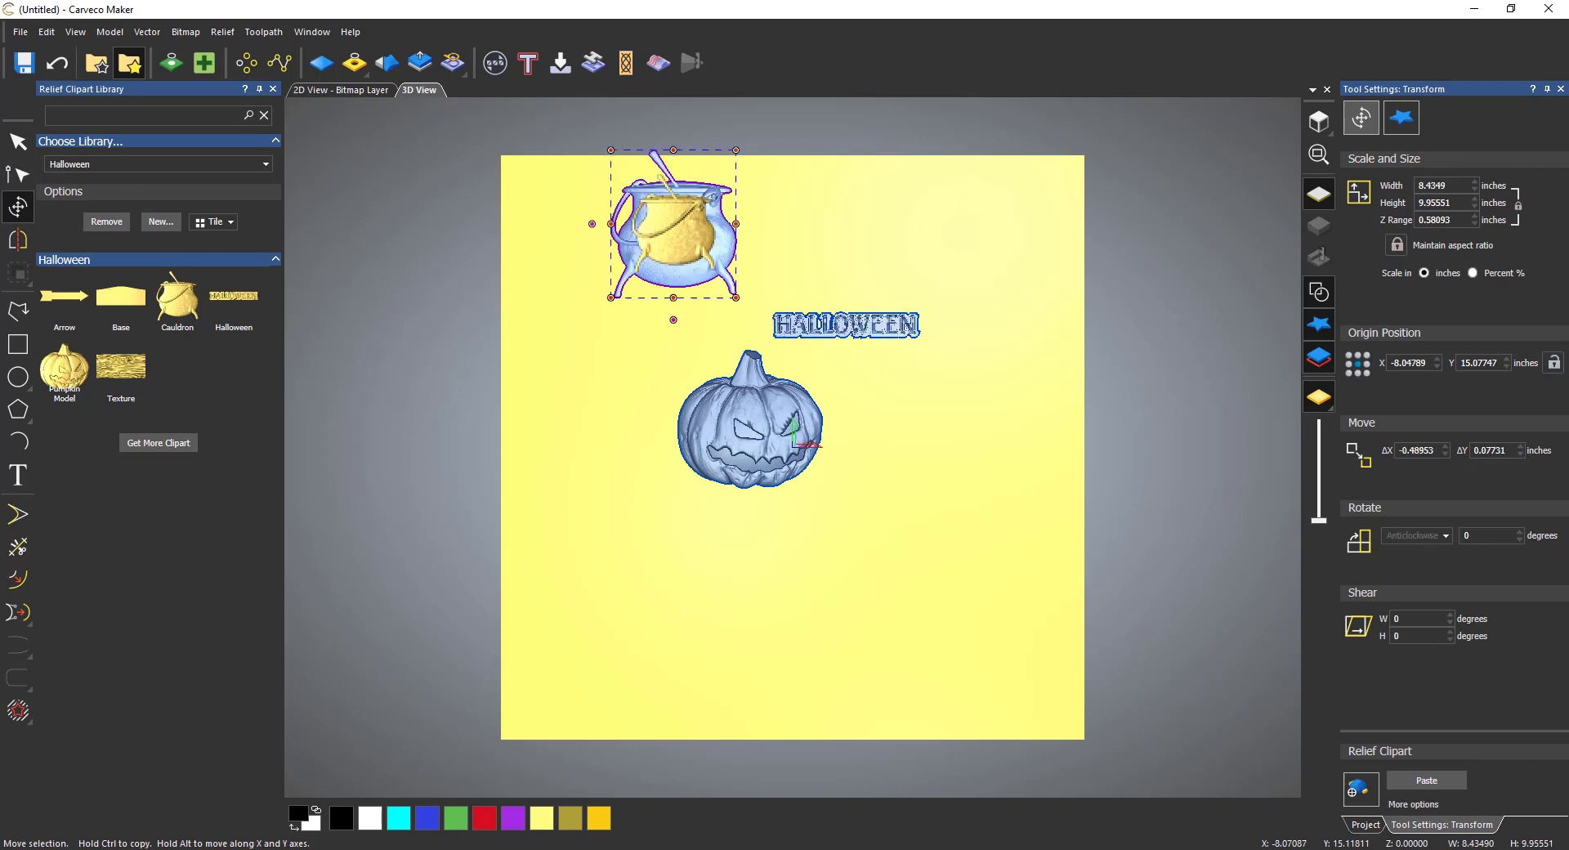
key(Escape)
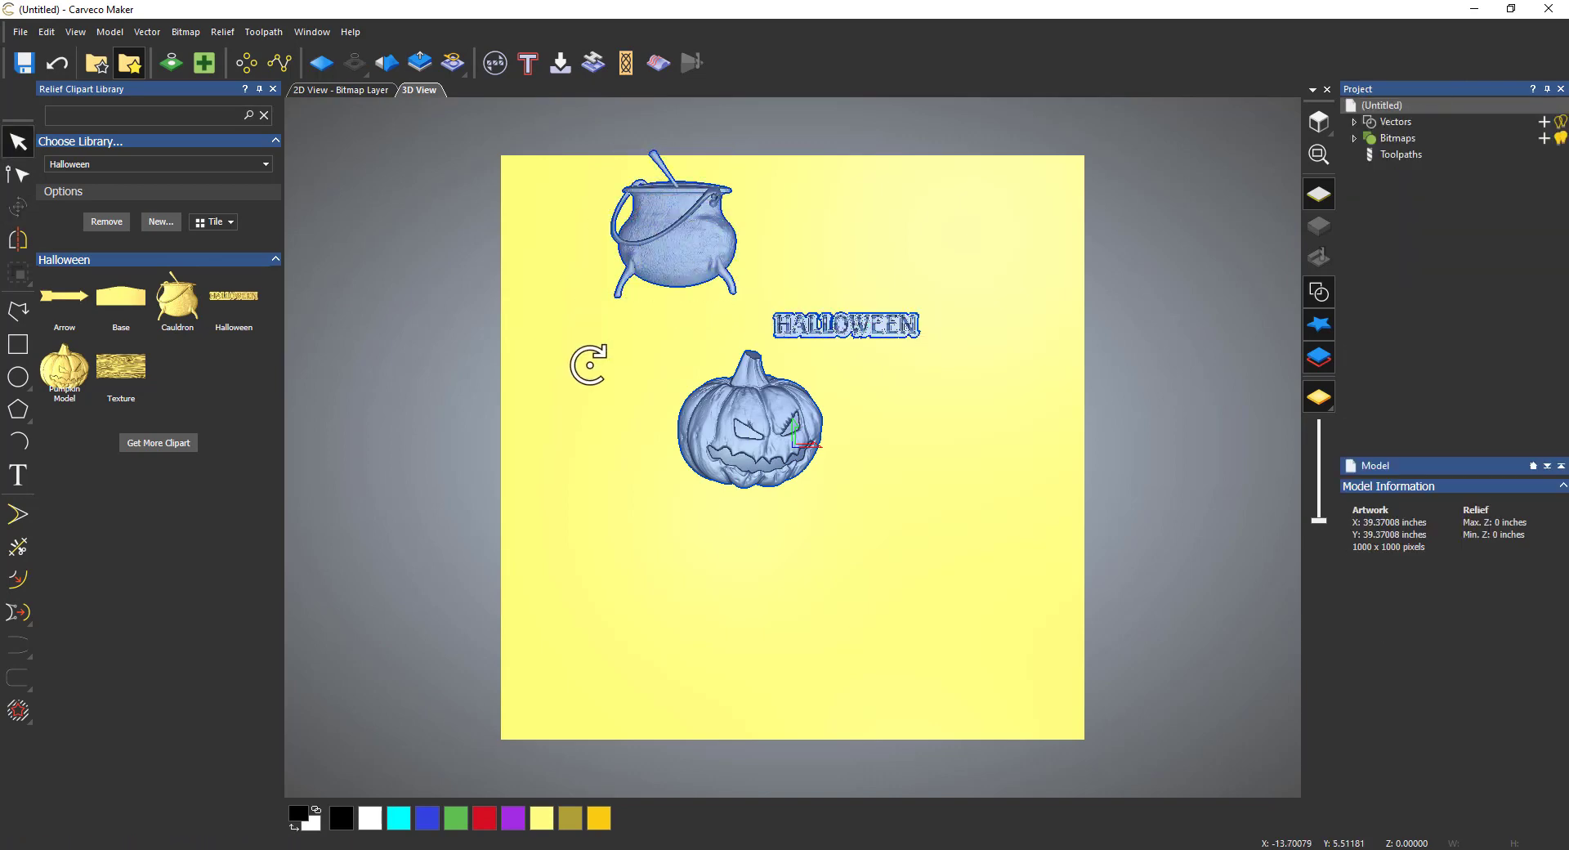
Step: Switch to the Fantasy library and place the Pegasus relief in the lower-right corner of the model
click(144, 163)
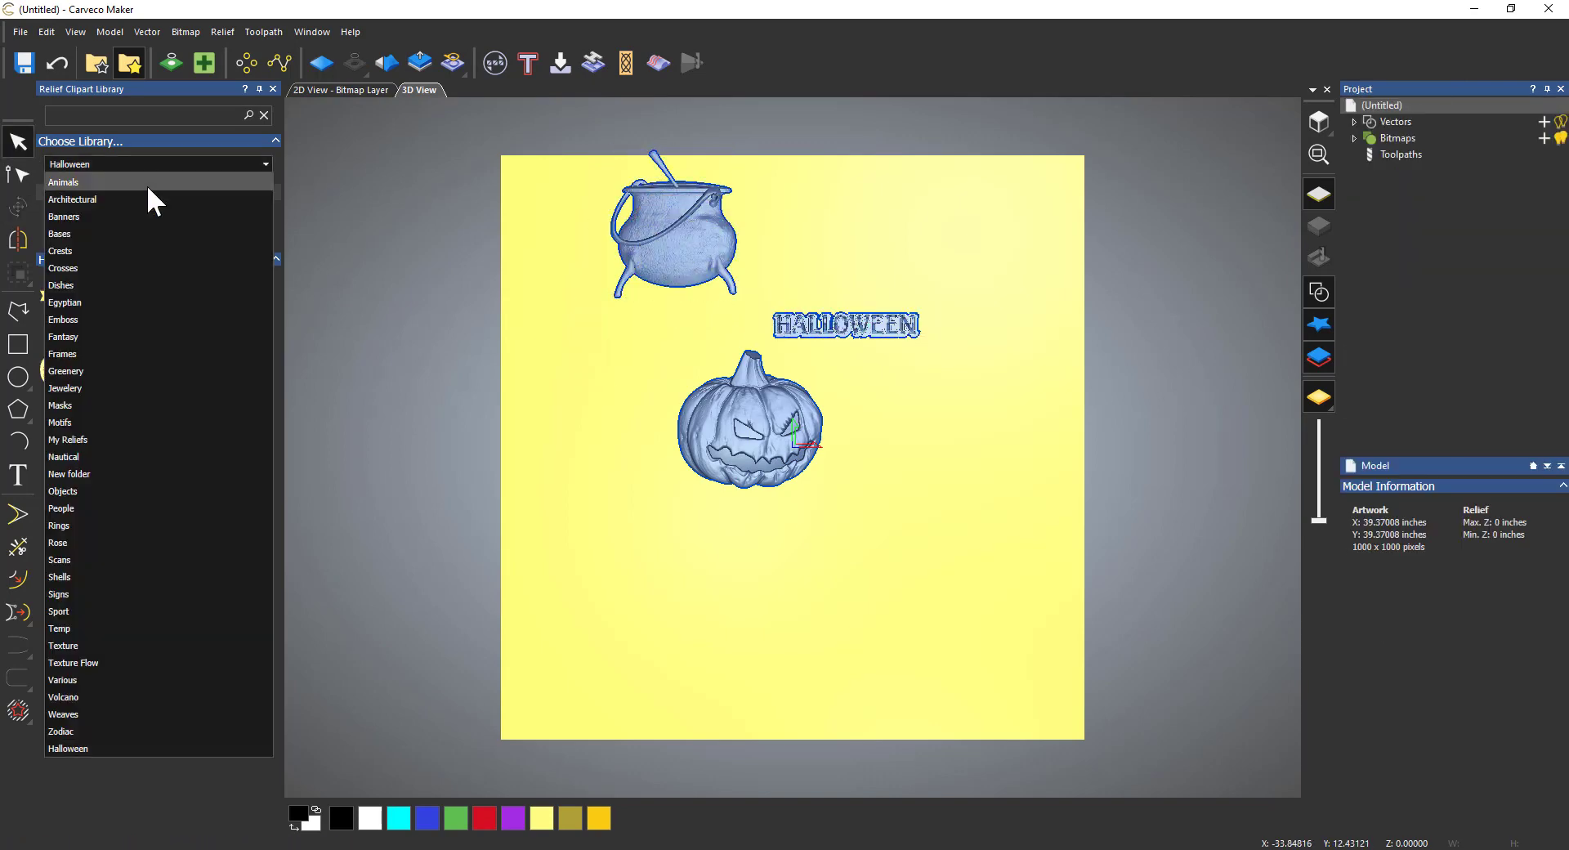
click(109, 337)
drag(177, 368, 931, 553)
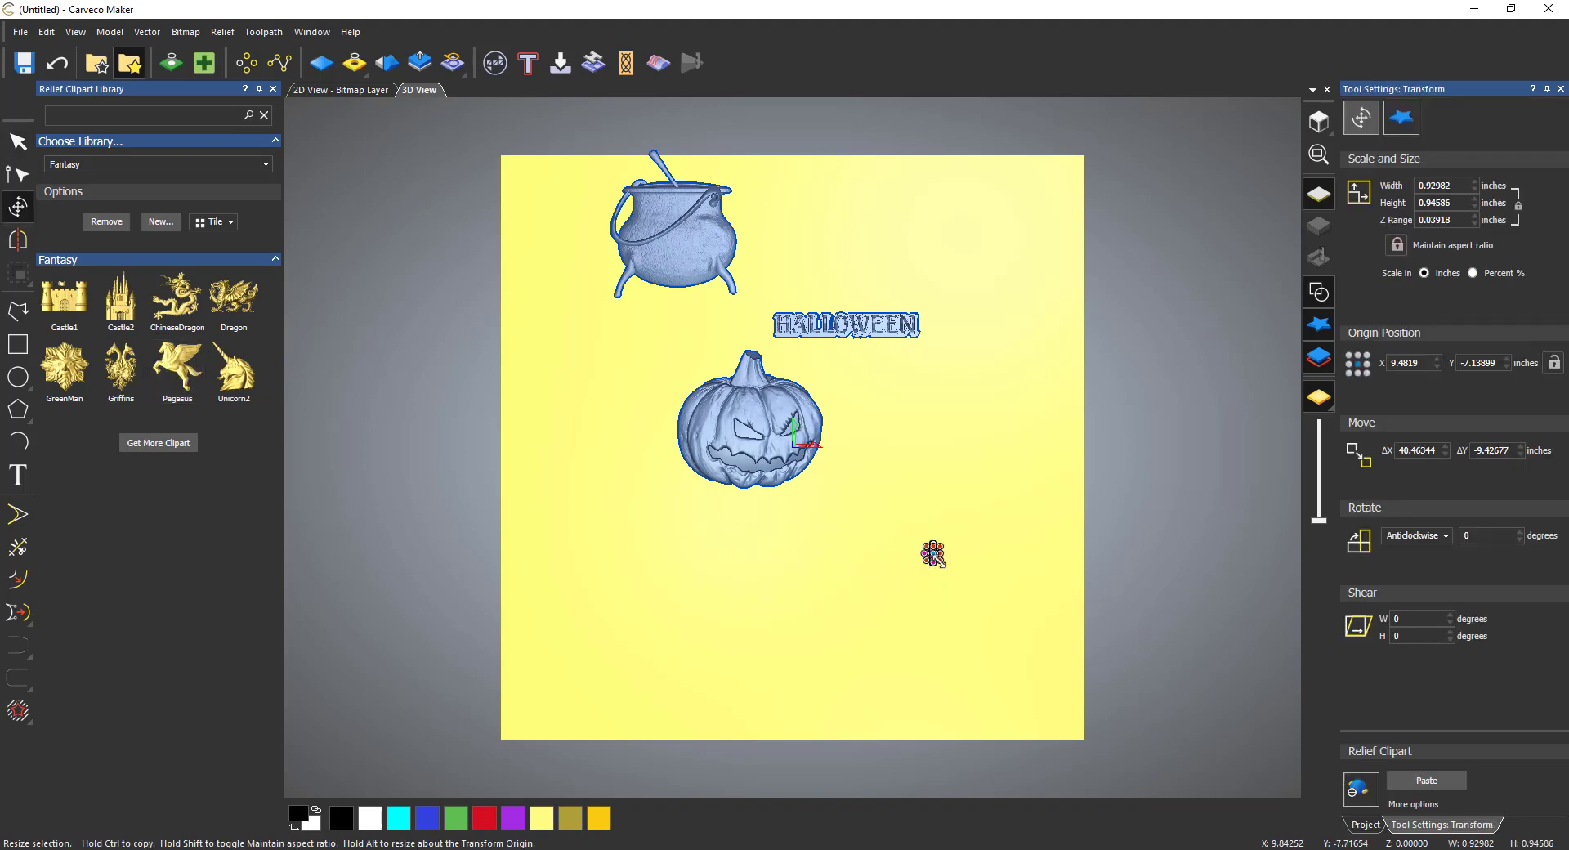
click(932, 554)
key(Escape)
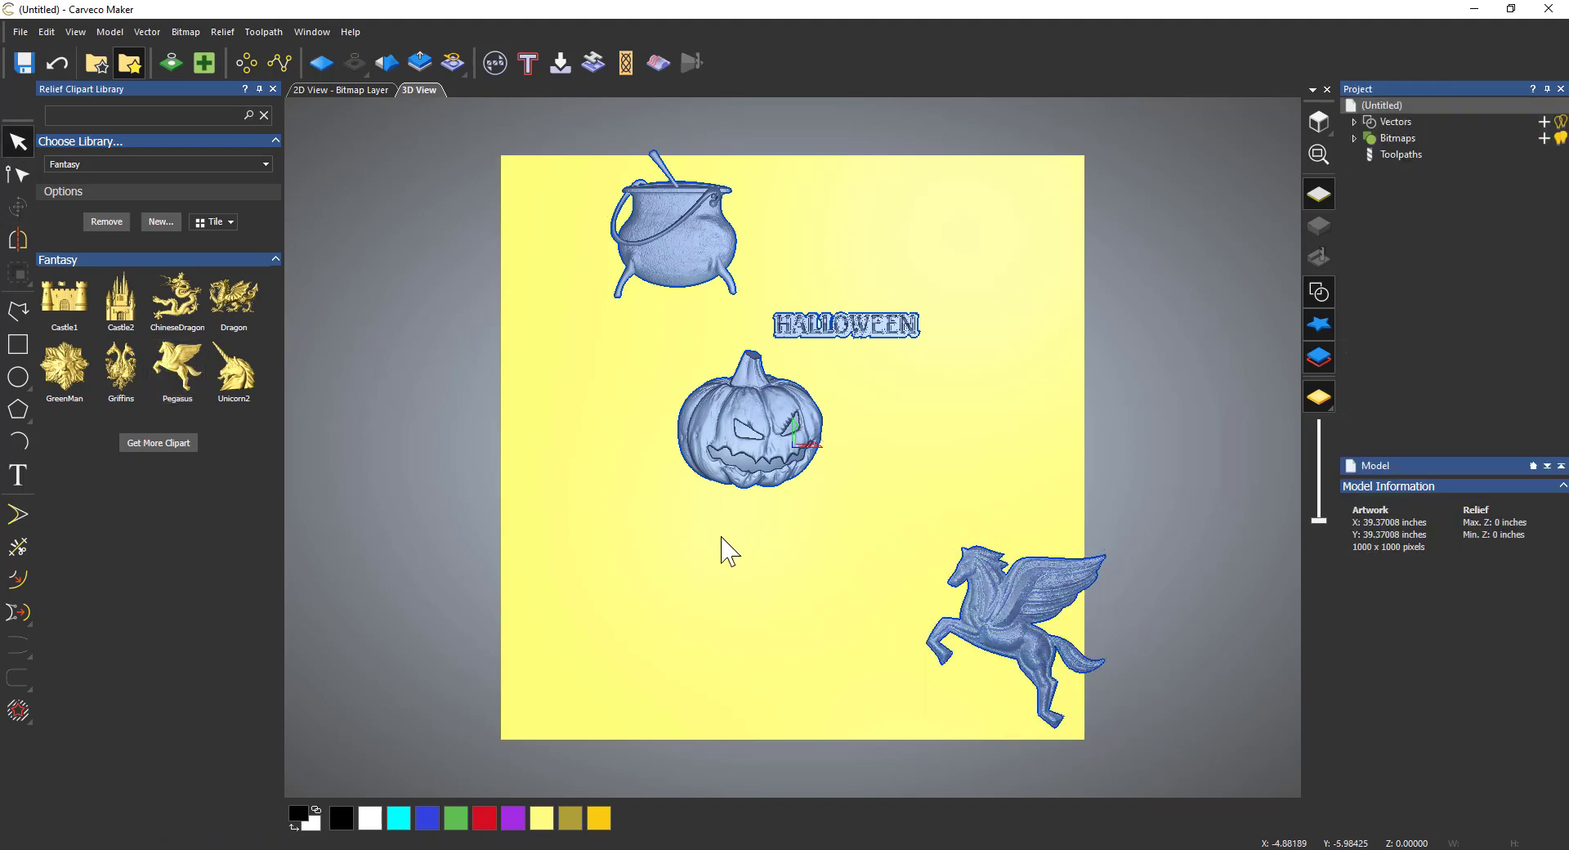
Step: Return to the Halloween library and place the Texture wood-grain relief in the lower-left area of the model, below the pumpkin
click(167, 163)
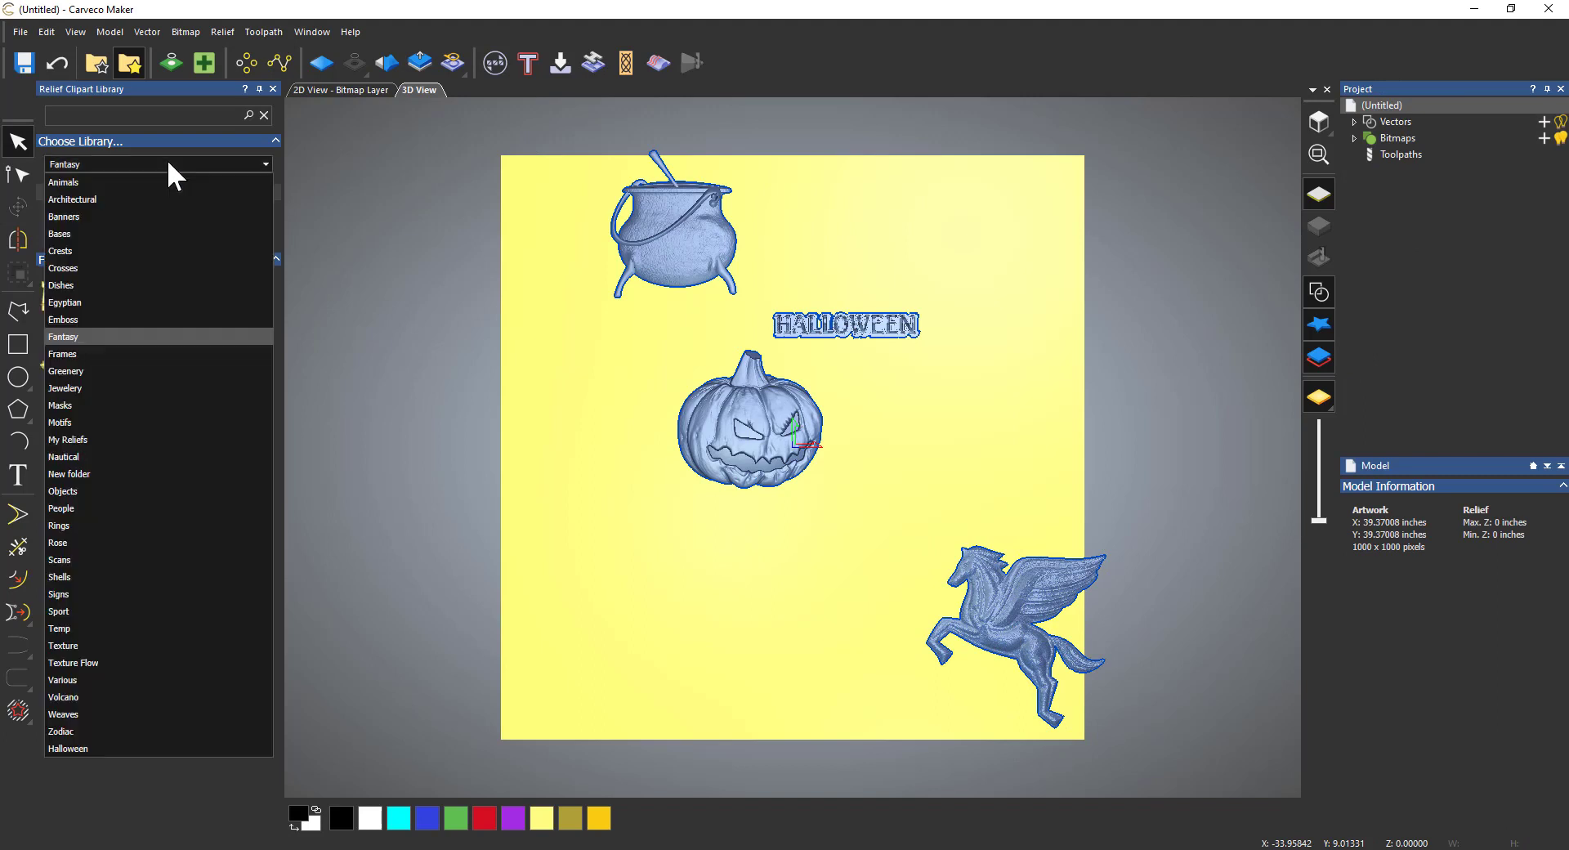
click(120, 748)
drag(121, 376, 646, 572)
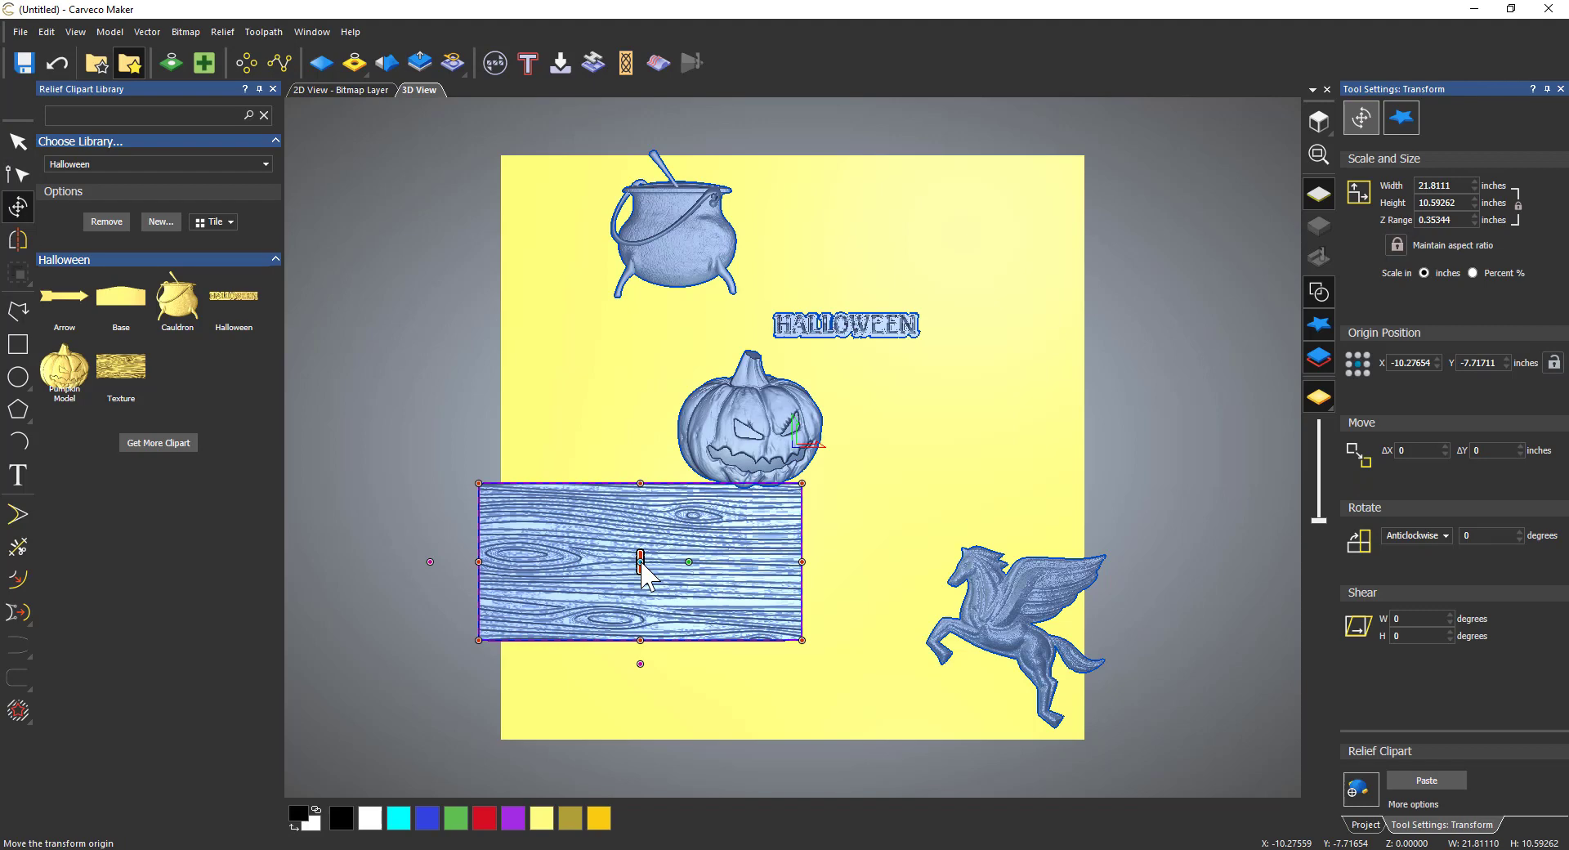
key(Escape)
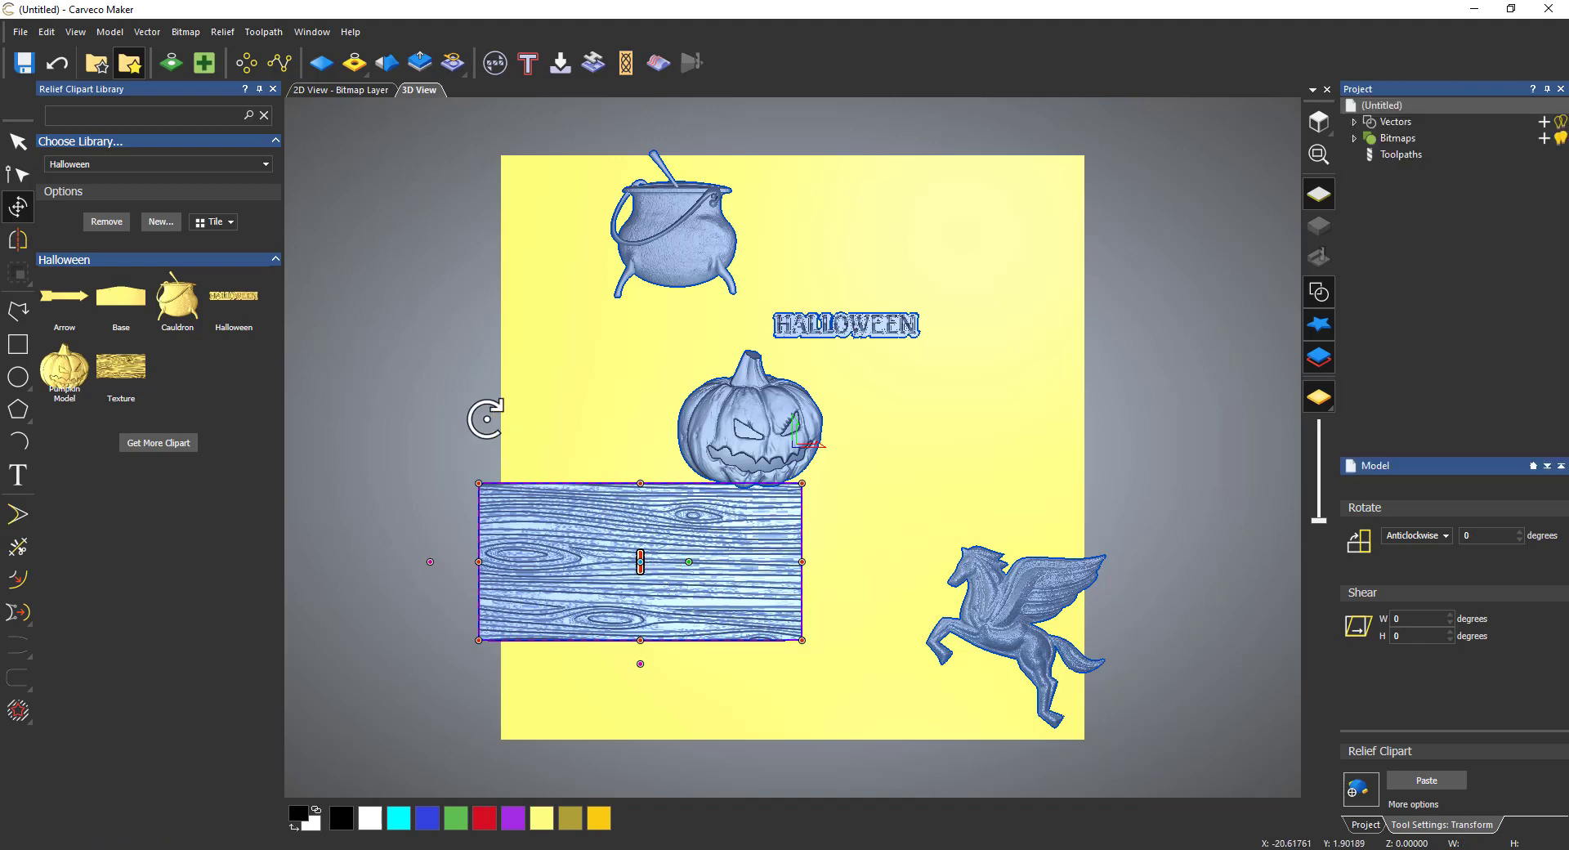